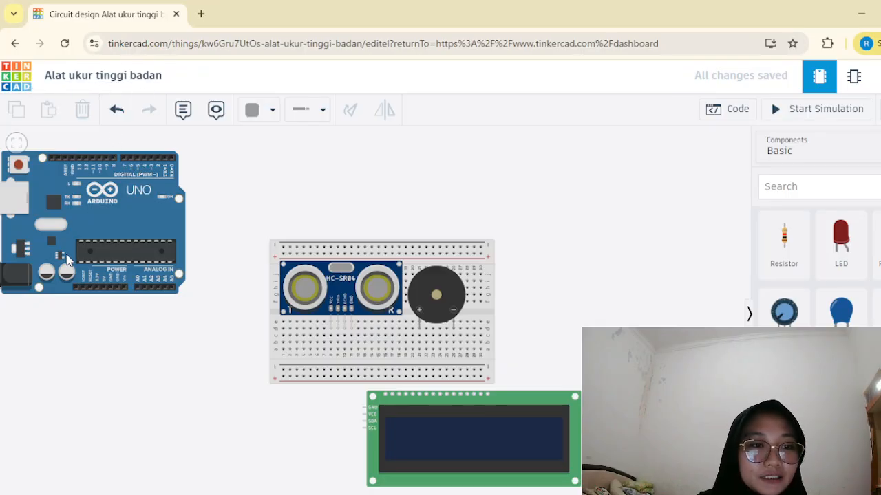
Inspect the properties of the Arduino Uno, breadboard, piezo, ultrasonic distance sensor and I2C LCD in the circuit.
scroll(69, 259, down, 3)
scroll(3, 241, up, 5)
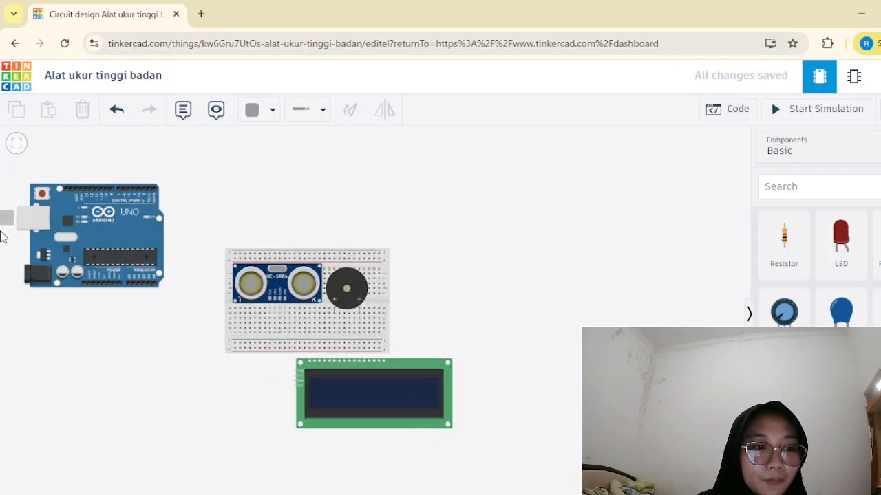
click(124, 242)
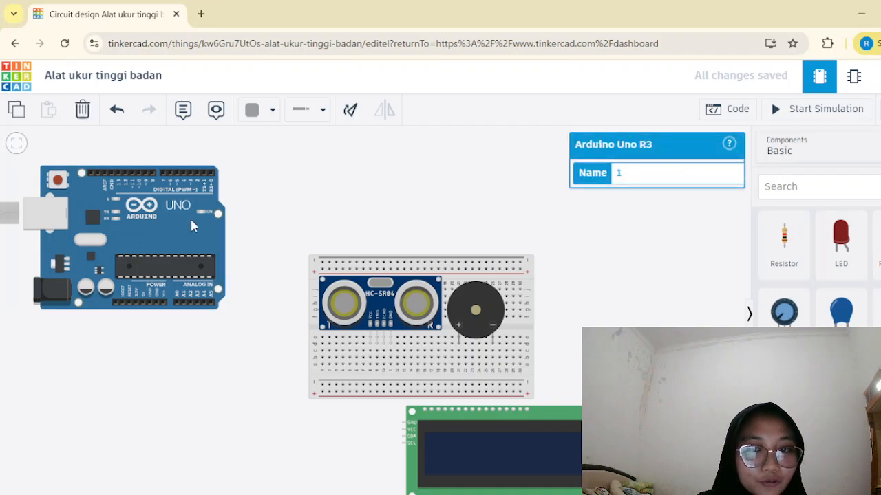
click(362, 356)
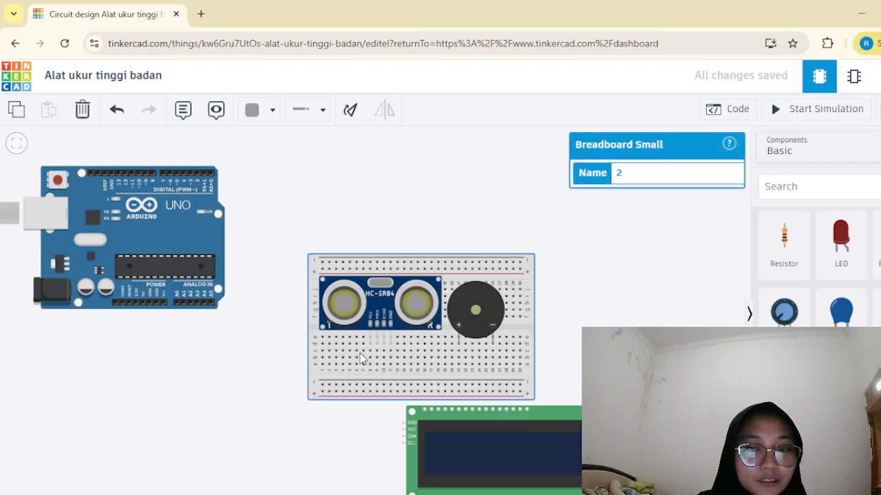
click(472, 327)
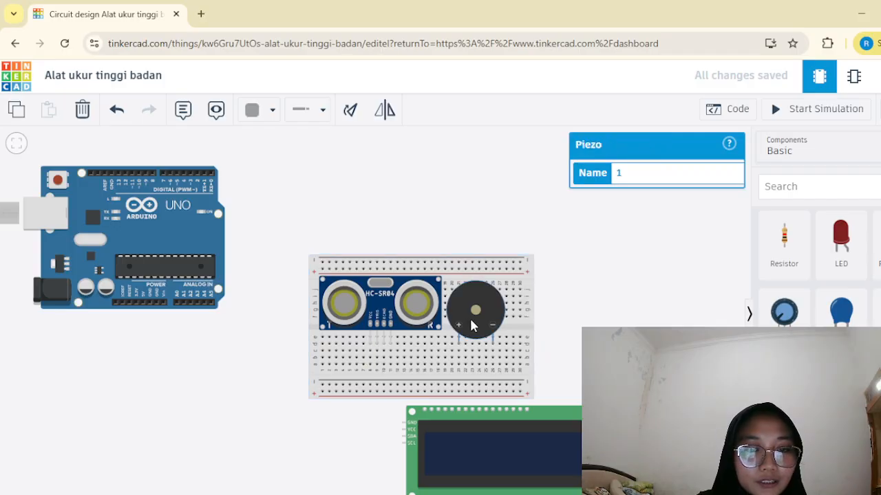
click(382, 312)
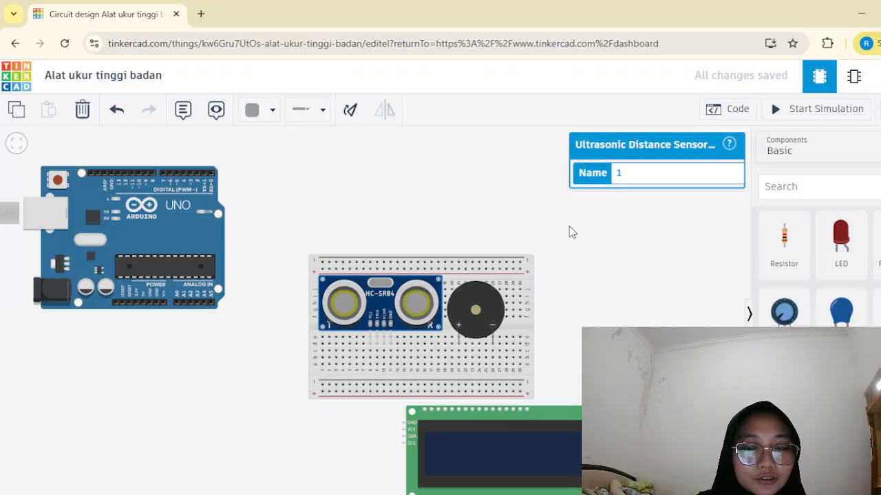
click(490, 427)
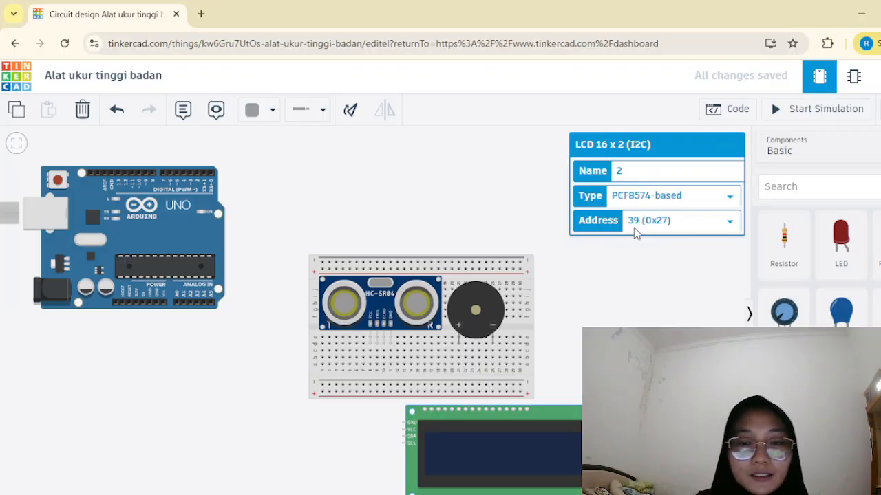
click(613, 271)
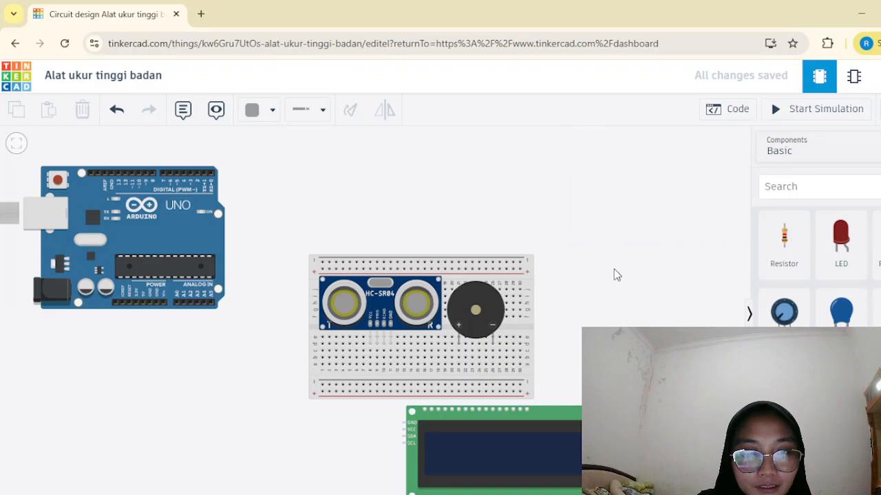
Wire the piezo's positive terminal at breadboard column 21 to the lower positive rail and colour the wire red.
scroll(118, 306, down, 2)
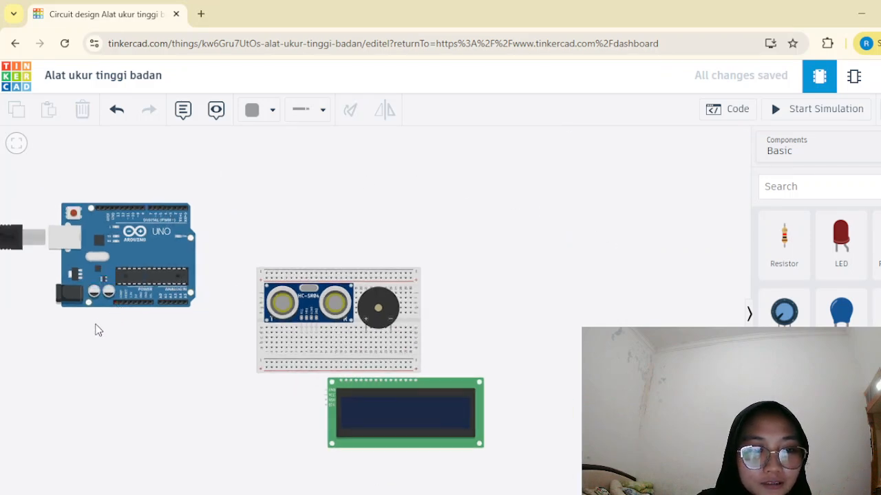
scroll(96, 328, down, 1)
scroll(86, 330, up, 3)
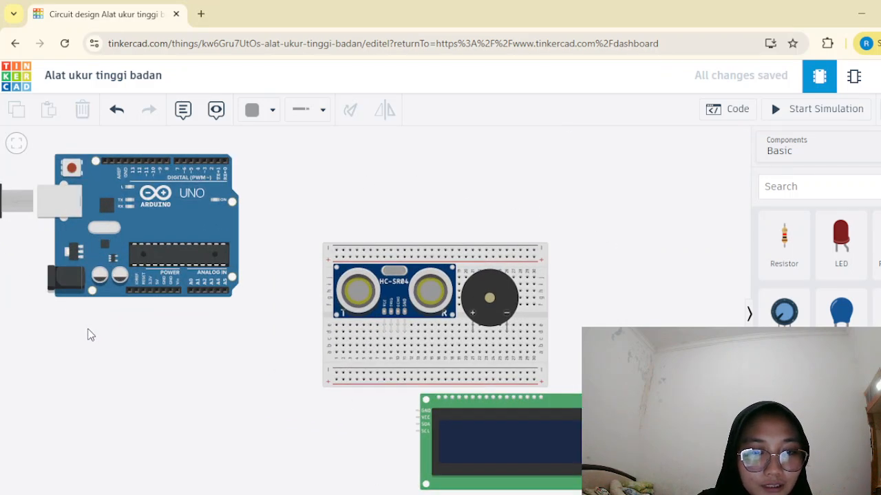
scroll(482, 330, up, 3)
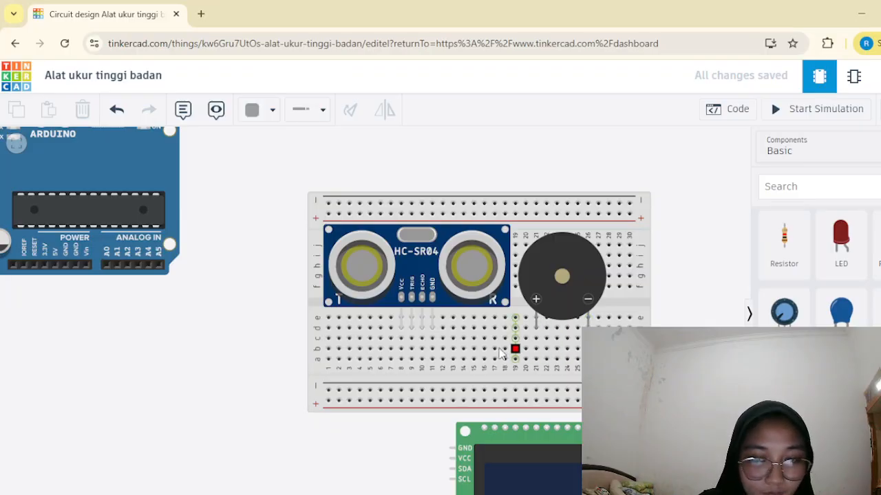
click(536, 339)
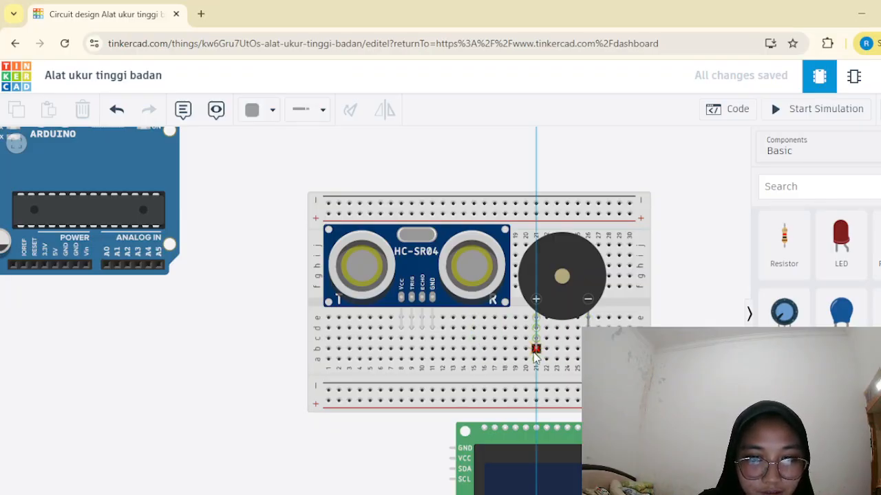
click(536, 401)
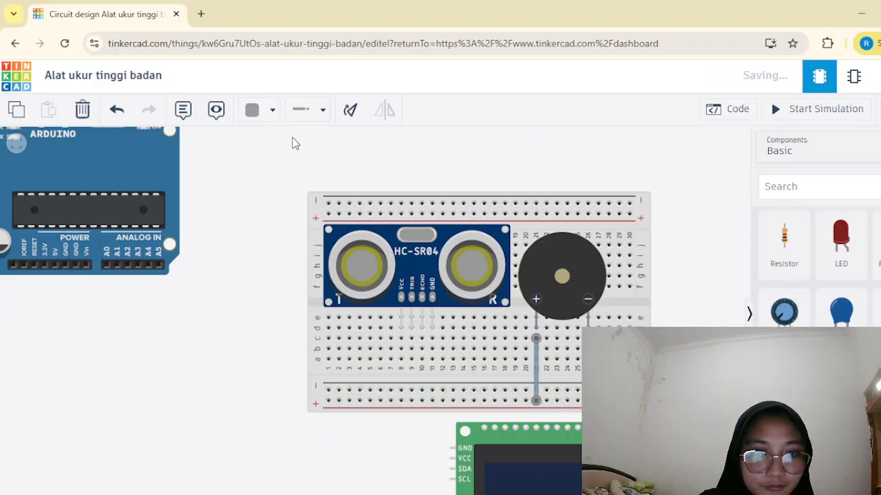
click(254, 110)
click(267, 181)
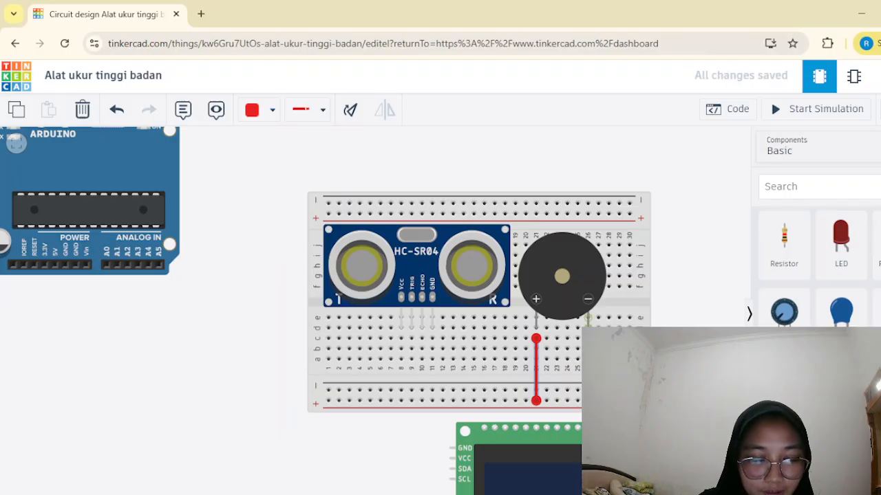
Connect the piezo's negative terminal to Arduino digital pin 8, routing the wire beneath the sensor and around the breadboard's Arduino-facing side.
click(588, 338)
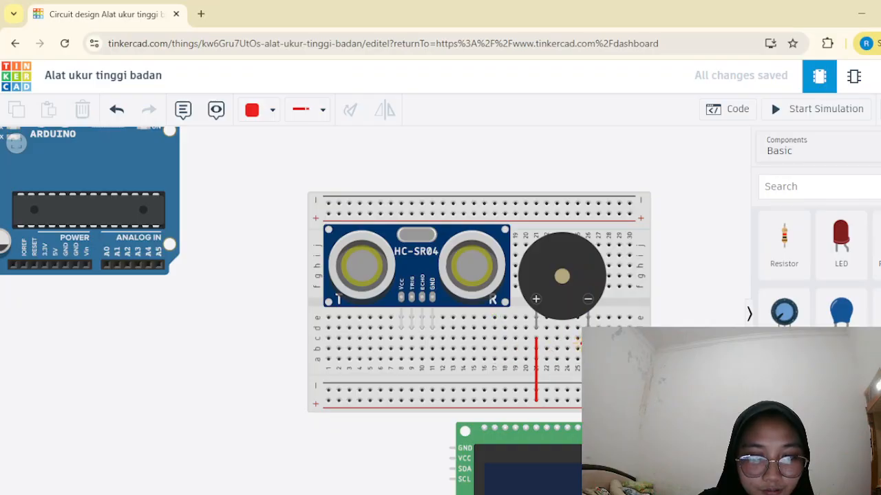
click(588, 377)
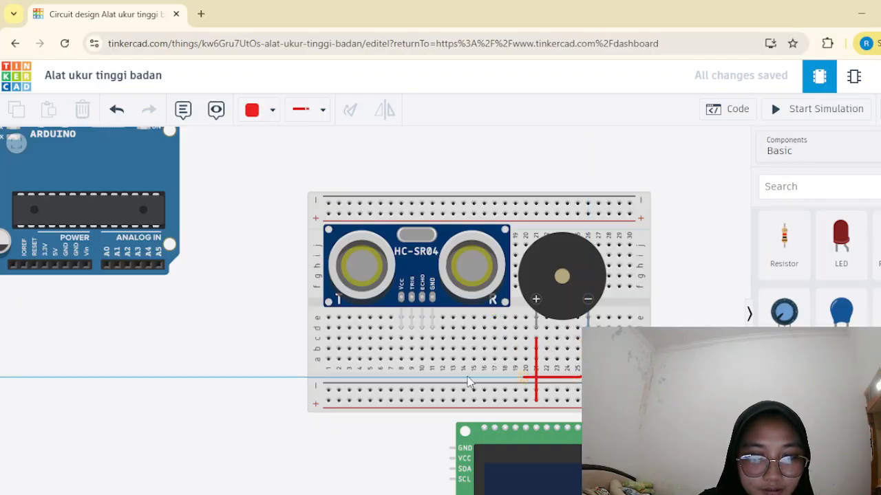
click(264, 377)
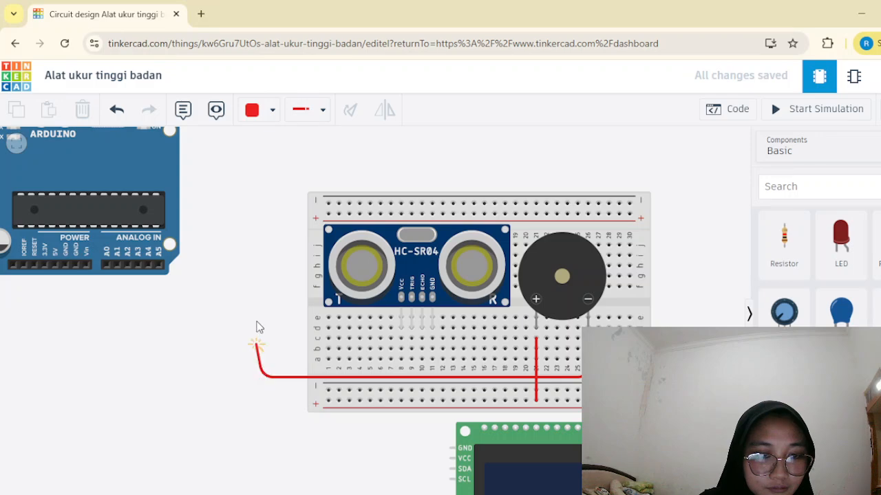
scroll(262, 220, up, 3)
scroll(246, 205, down, 5)
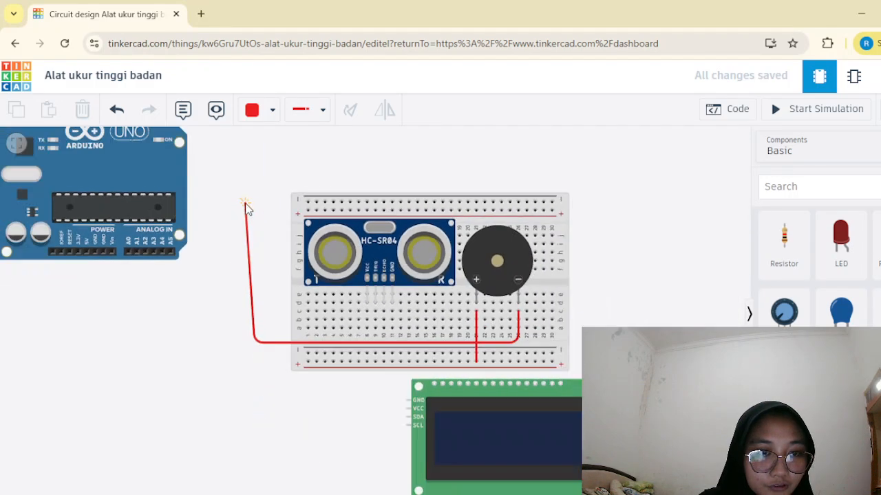
scroll(244, 160, up, 4)
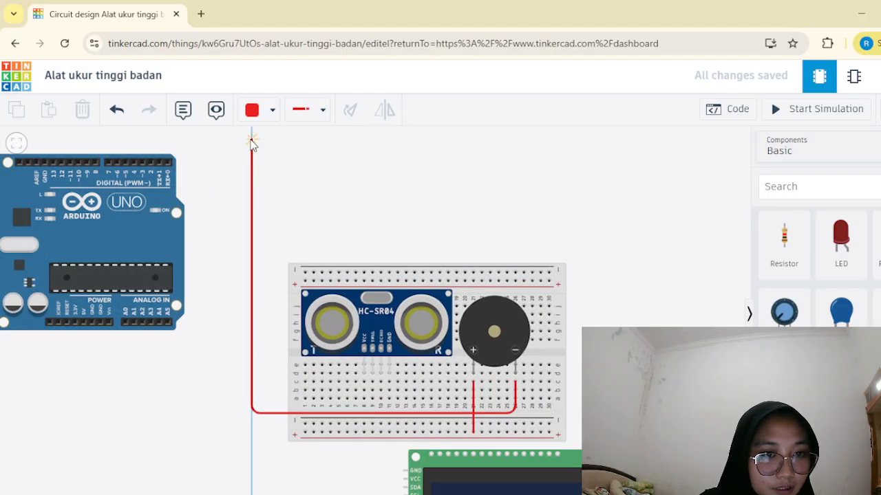
click(251, 139)
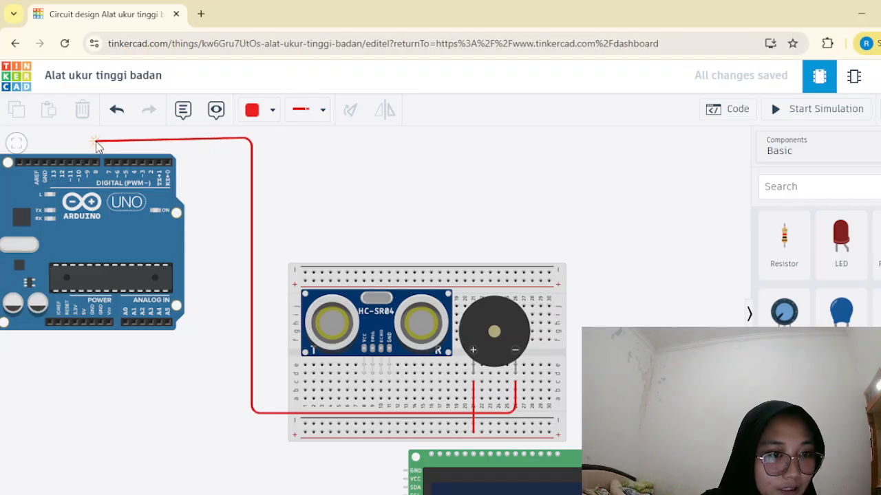
click(97, 139)
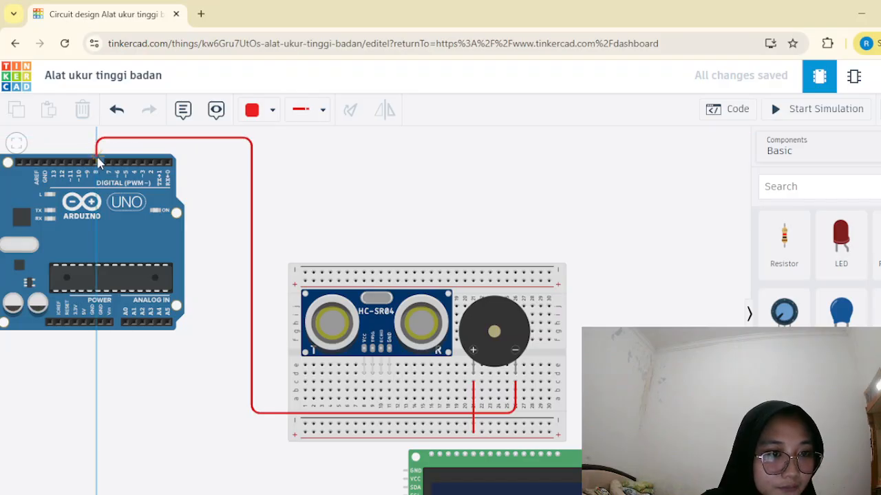
click(97, 163)
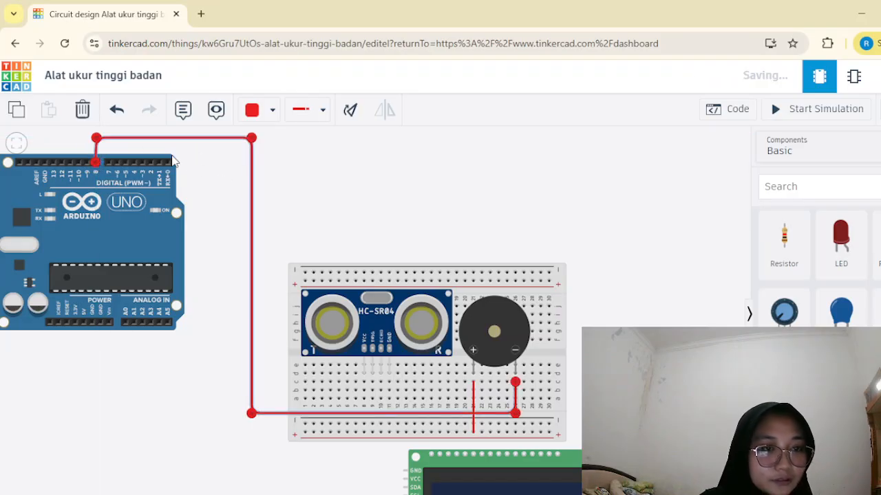
Change the colour of the wire between the piezo and Arduino pin 8 to grey.
click(207, 172)
click(214, 138)
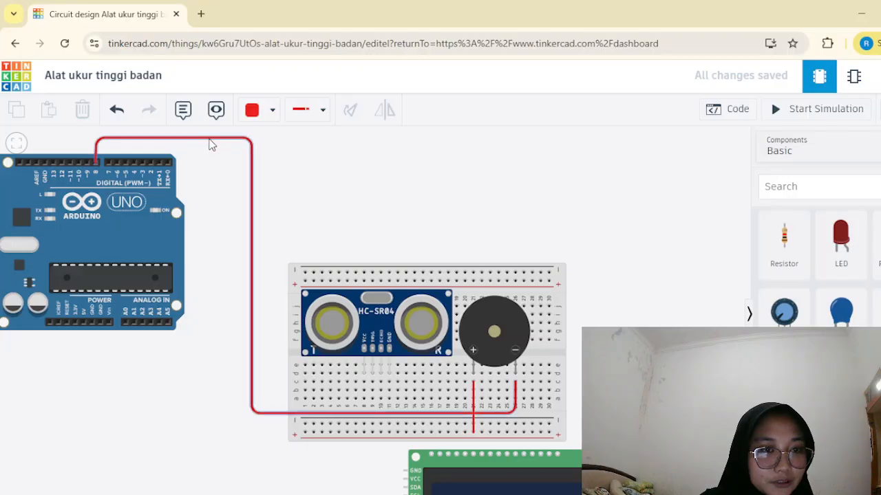
click(258, 112)
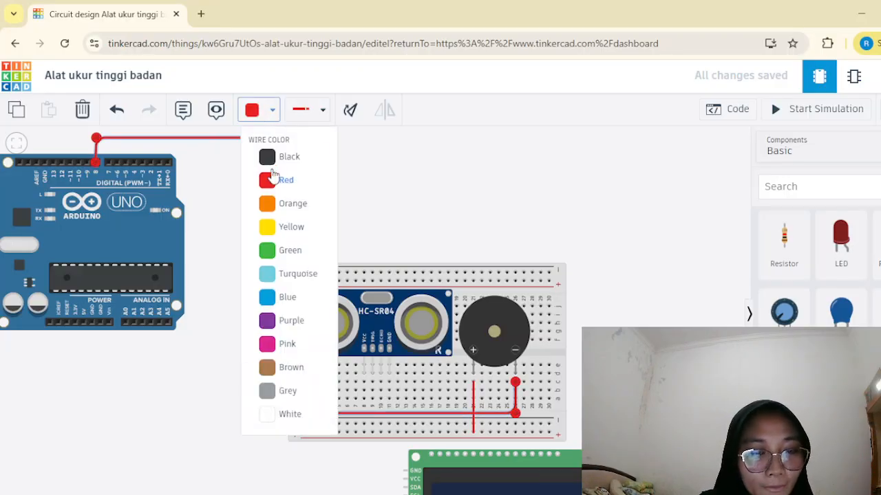
click(285, 391)
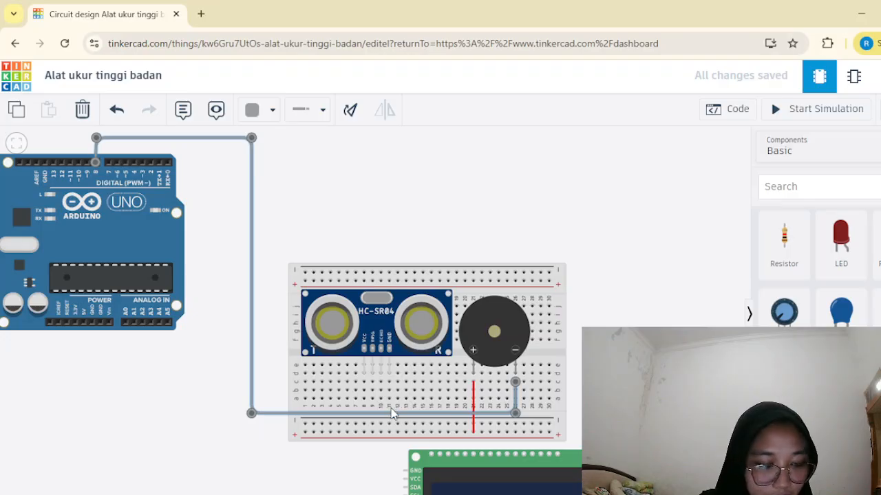
Wire the ultrasonic sensor's GND pin at breadboard column 11 to the lower negative rail.
scroll(391, 438, down, 1)
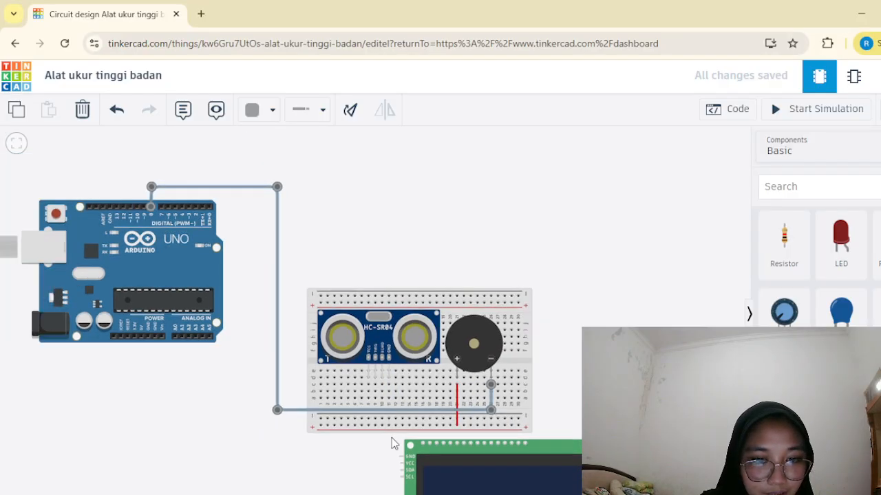
scroll(392, 438, up, 2)
scroll(392, 438, up, 1)
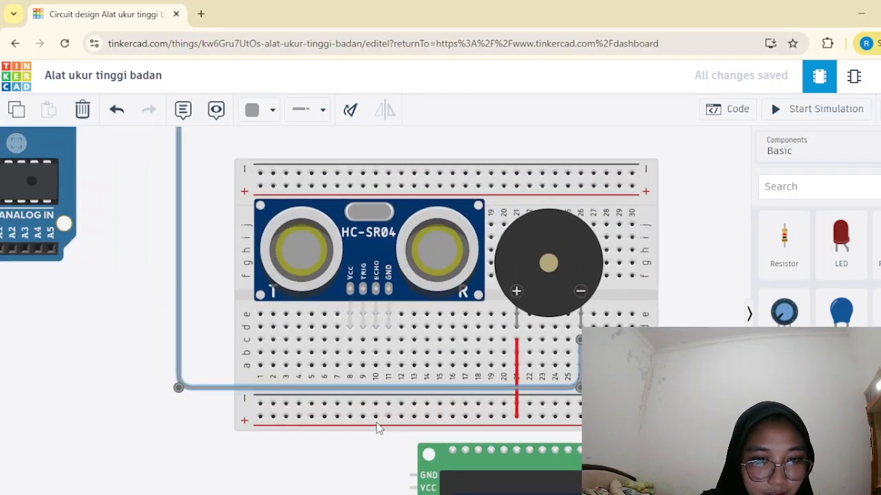
click(387, 342)
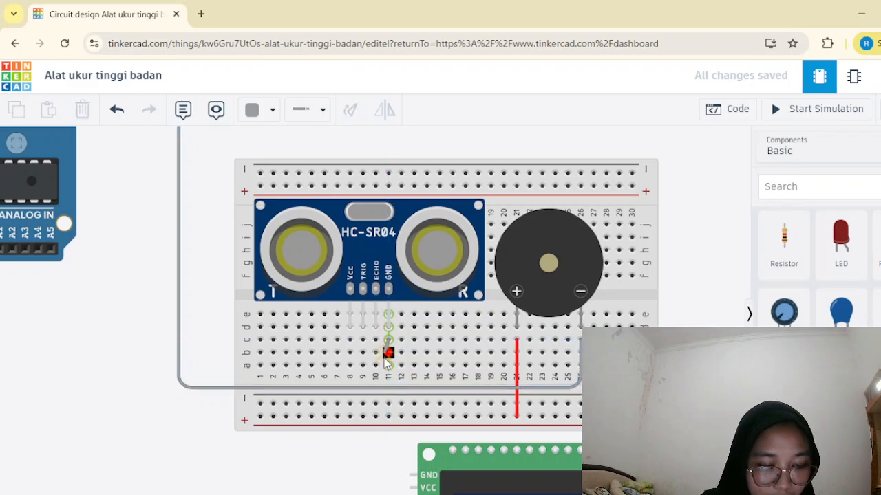
click(388, 404)
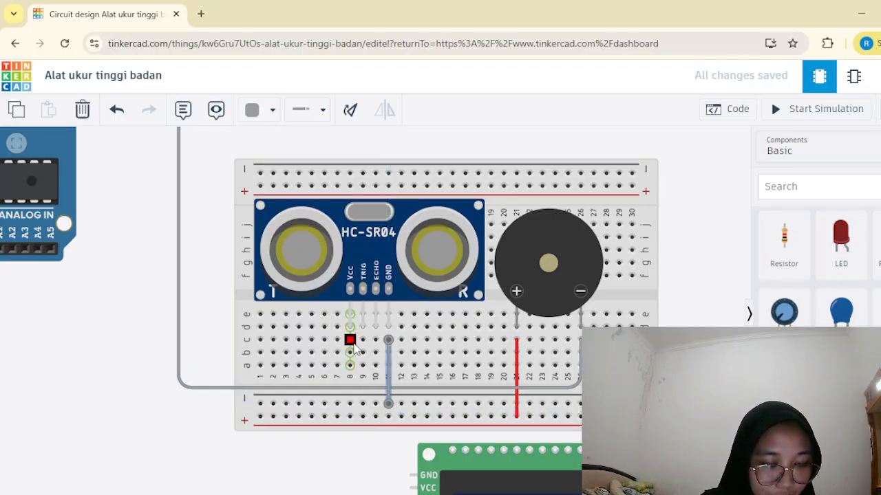
Wire the ultrasonic sensor's VCC pin at breadboard column 8 to the lower positive rail and colour the wire red.
click(350, 342)
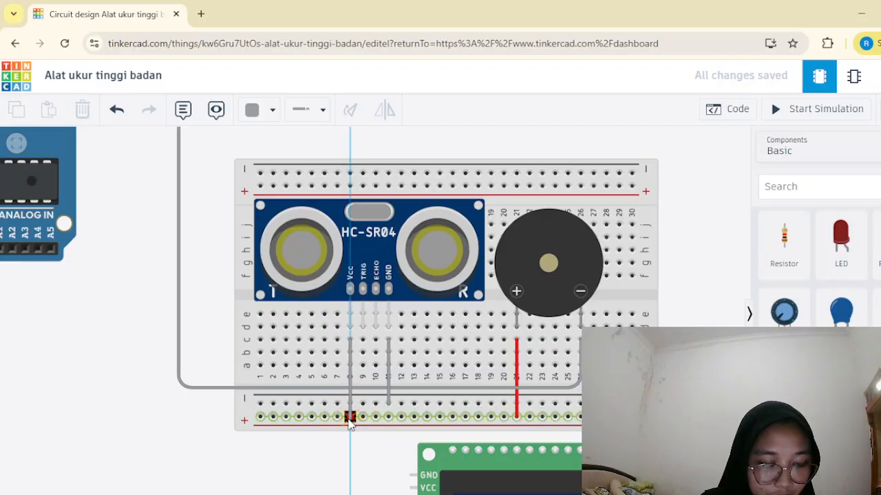
click(350, 417)
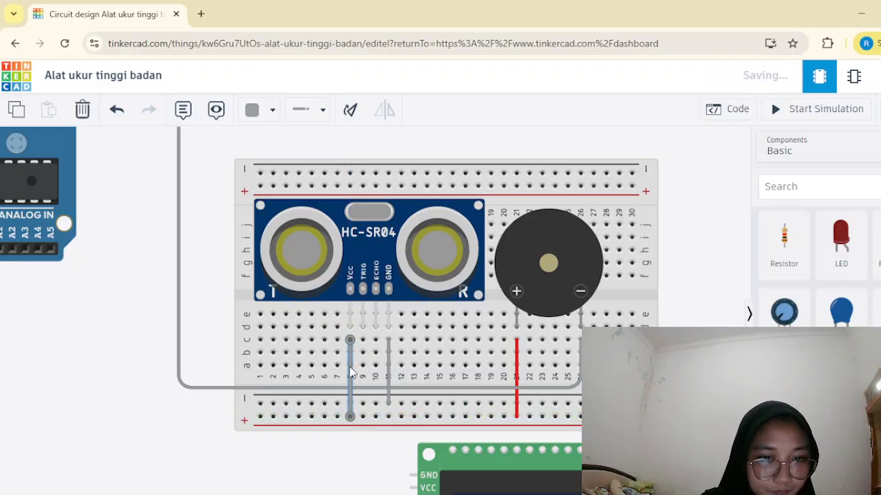
click(261, 112)
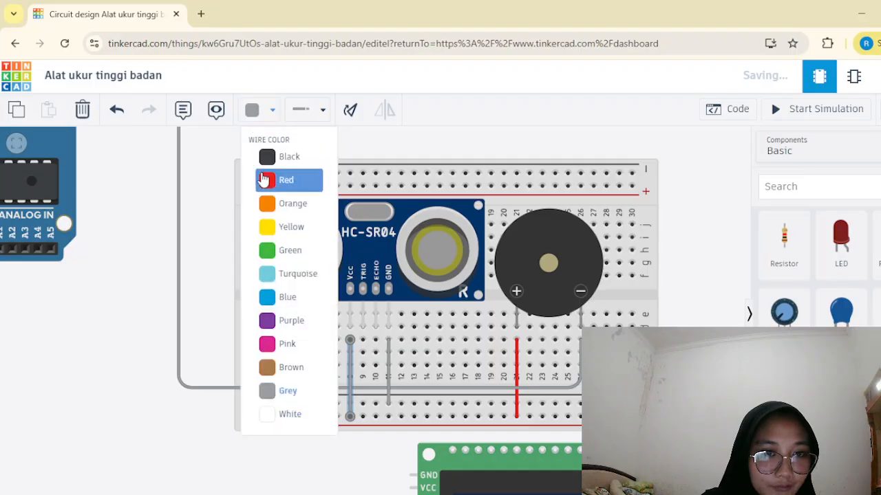
click(264, 179)
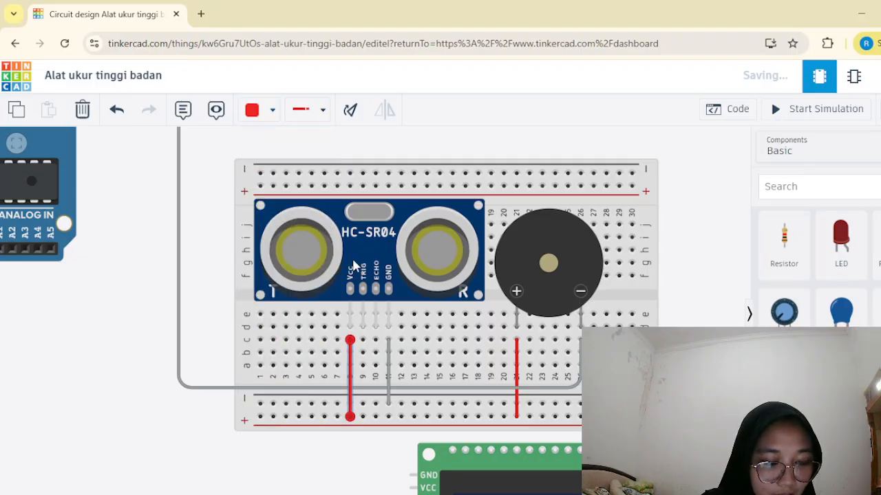
Try to wire the ultrasonic sensor's ECHO pin at breadboard column 10 to Arduino digital pin 3, and delete the crooked wire.
click(375, 341)
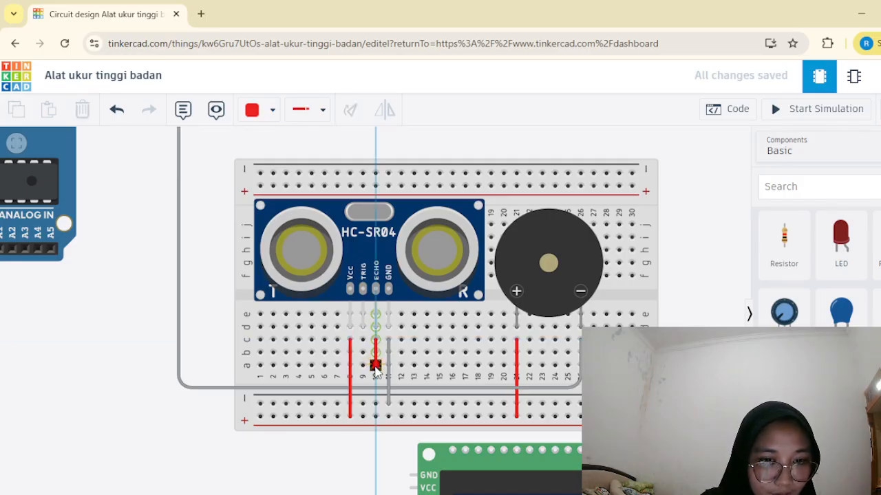
click(376, 391)
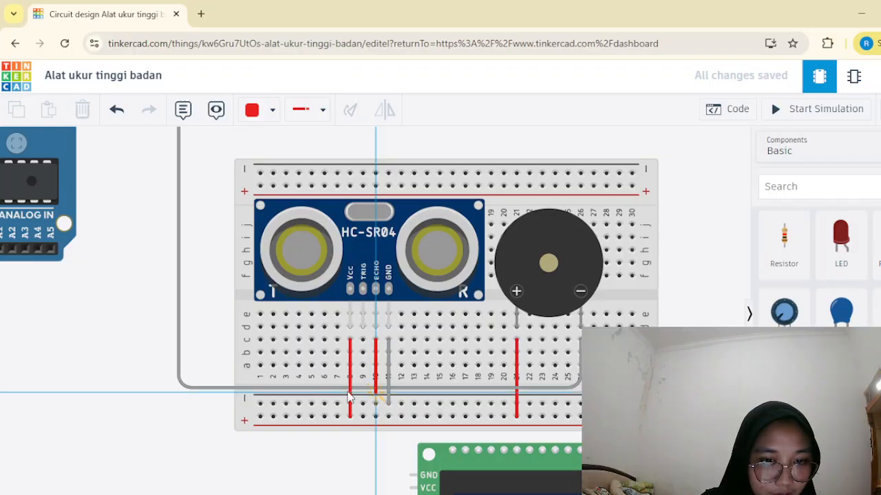
click(154, 392)
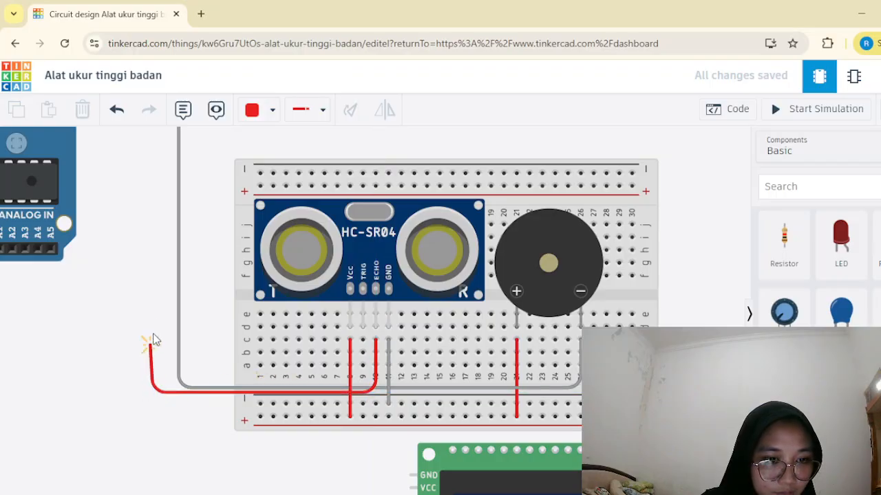
scroll(138, 191, down, 3)
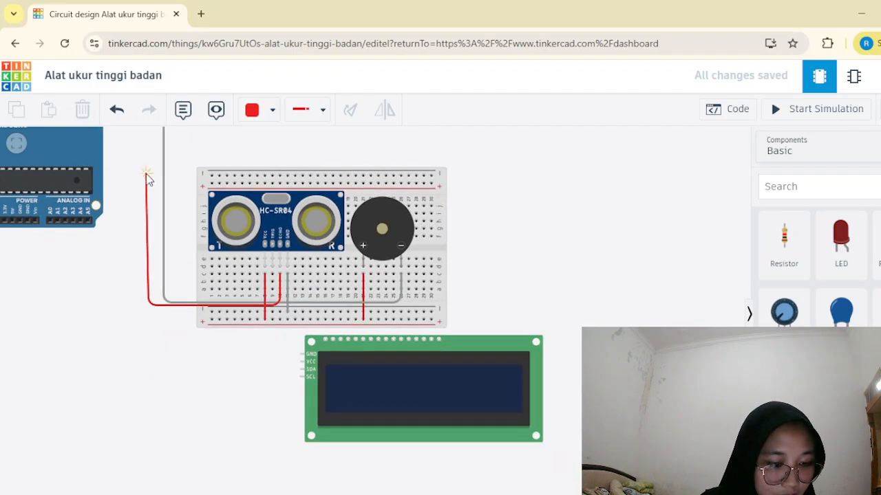
scroll(147, 178, down, 2)
scroll(145, 137, up, 2)
scroll(145, 140, down, 4)
scroll(145, 140, up, 2)
scroll(143, 139, down, 4)
scroll(141, 138, down, 1)
scroll(144, 135, up, 5)
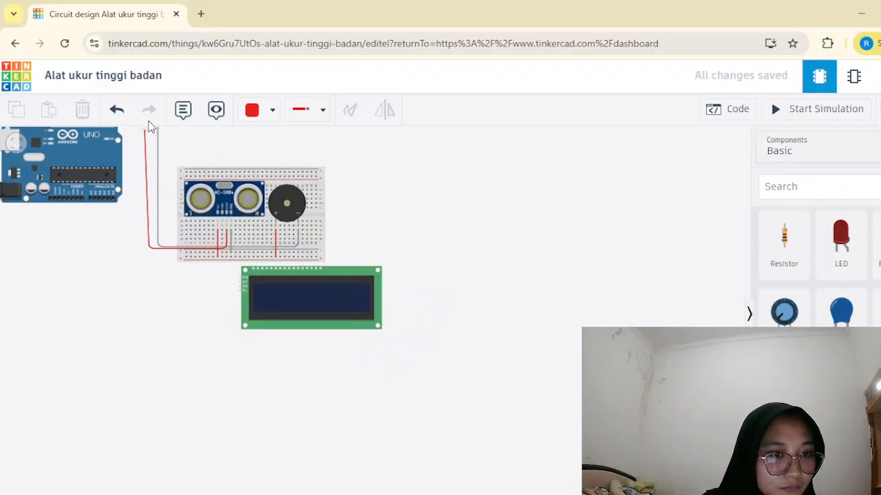
scroll(149, 136, up, 4)
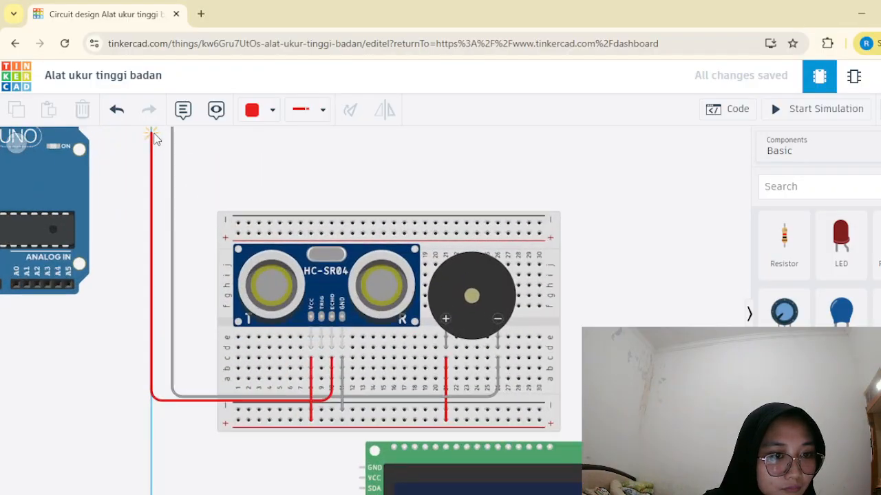
scroll(152, 138, up, 3)
scroll(150, 141, down, 3)
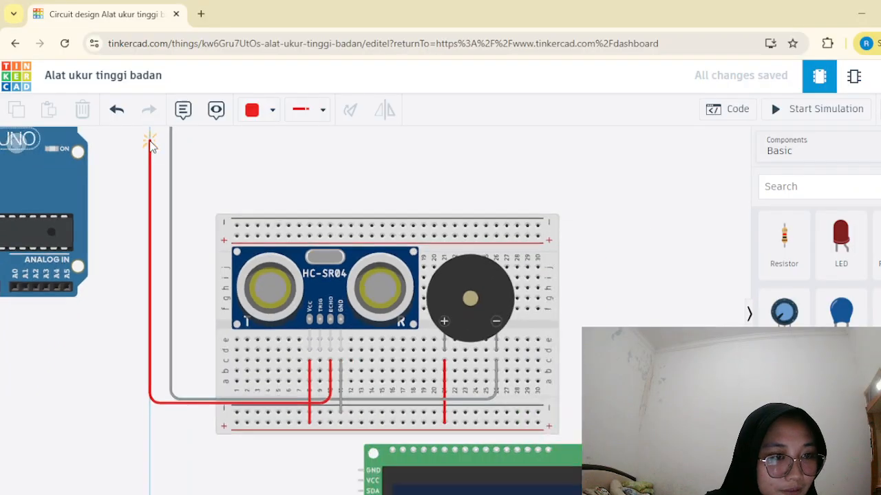
scroll(150, 143, down, 7)
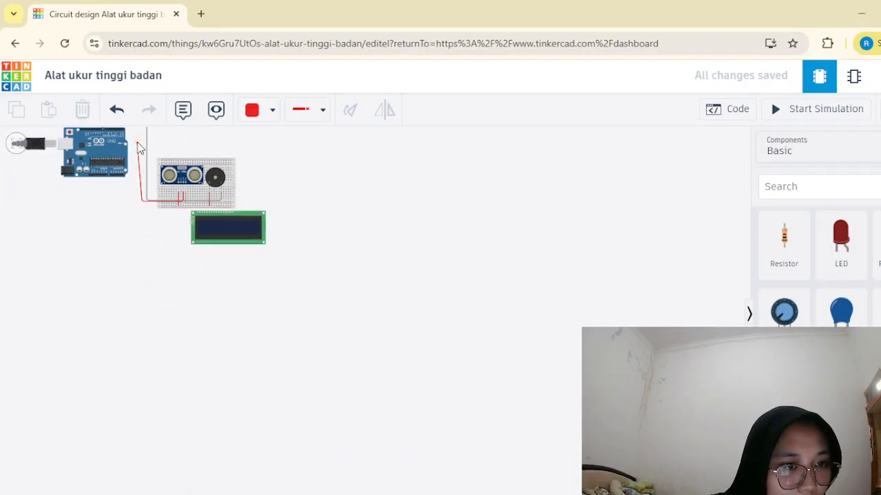
scroll(137, 144, up, 6)
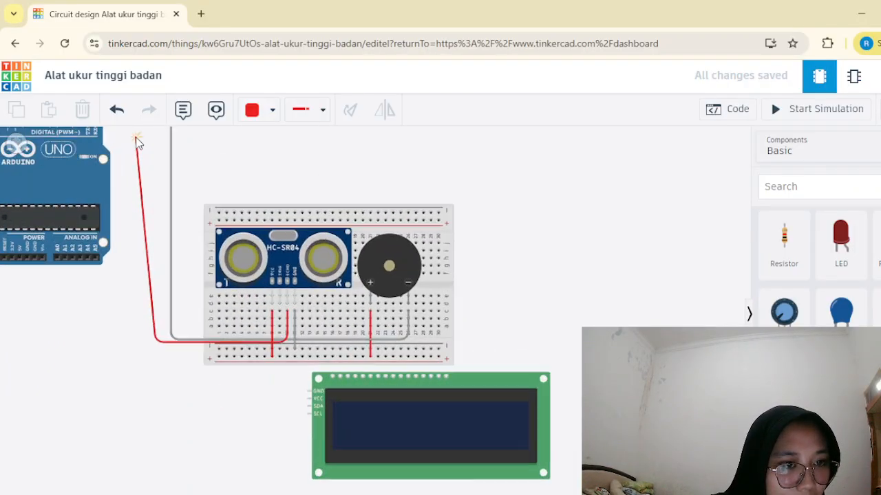
scroll(138, 141, down, 2)
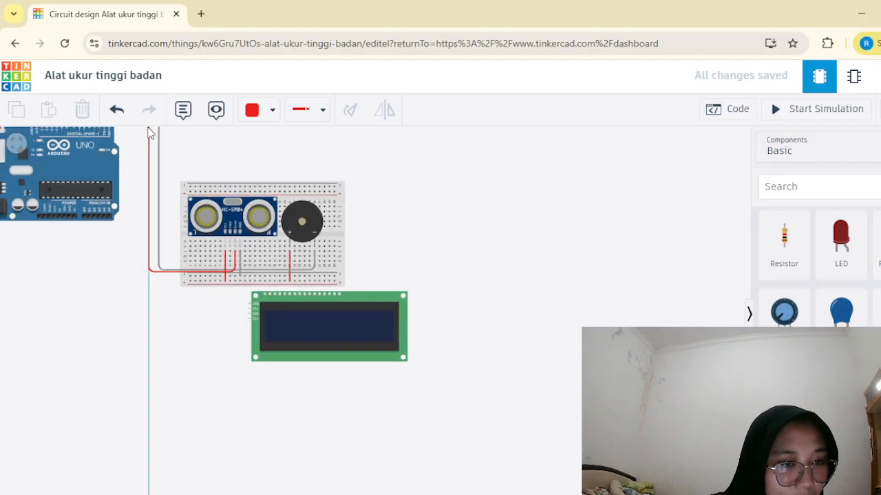
scroll(150, 132, up, 5)
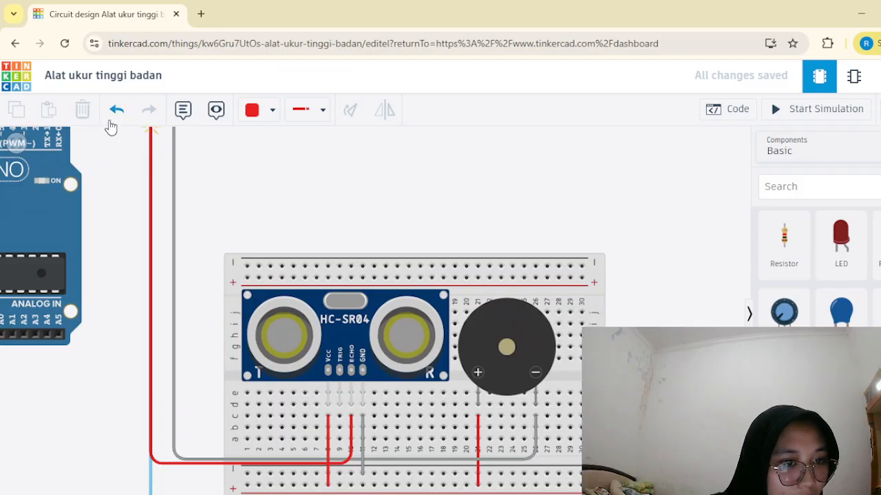
click(148, 142)
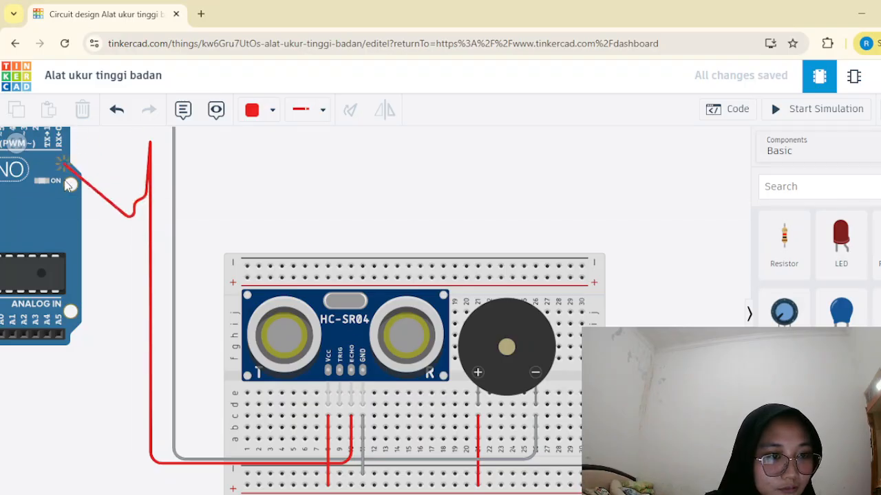
scroll(116, 155, up, 2)
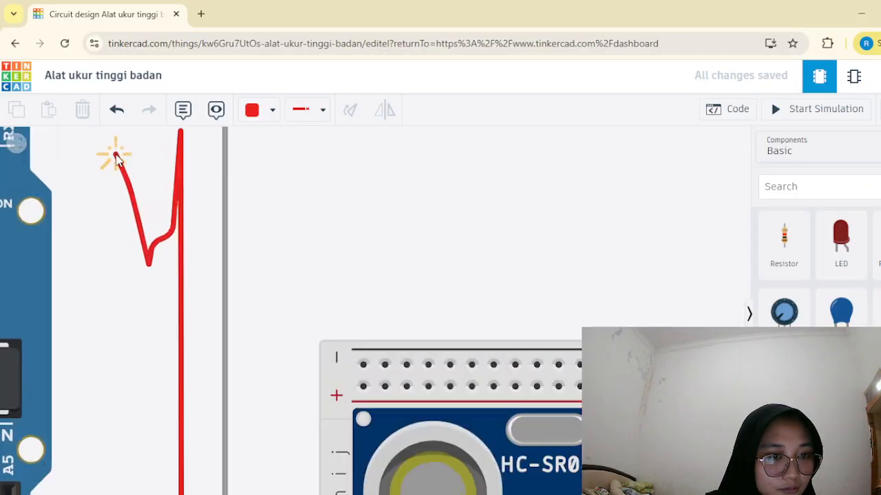
scroll(116, 155, down, 5)
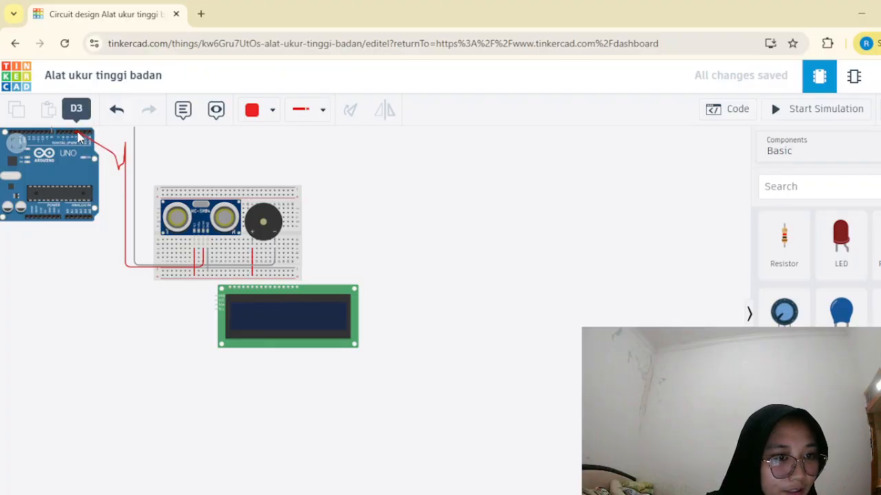
click(78, 132)
scroll(99, 159, down, 3)
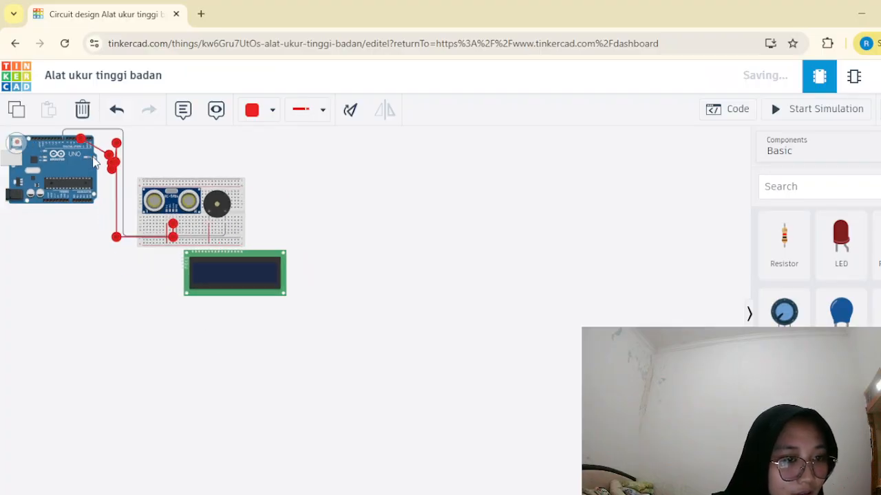
scroll(99, 159, up, 5)
scroll(99, 161, up, 2)
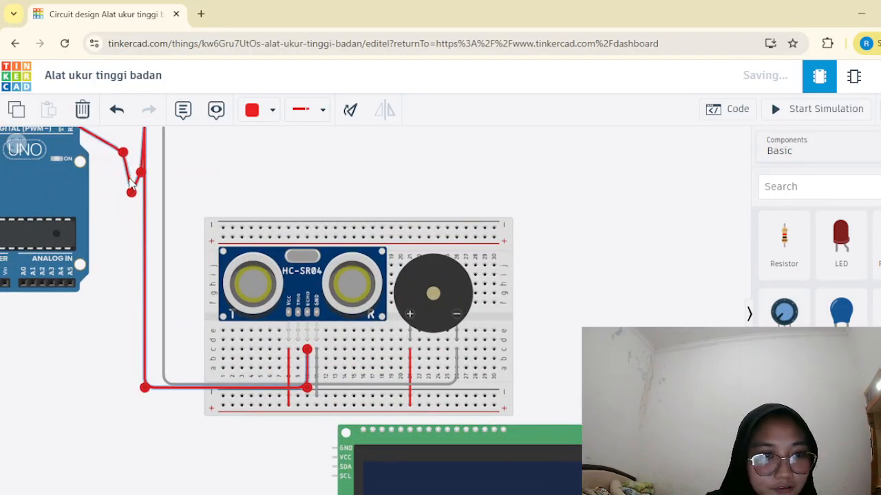
key(Delete)
Wire the sensor's ECHO pin at breadboard column 10 to Arduino digital pin 3 in red, nudging the Arduino up to straighten the wire.
scroll(66, 148, down, 8)
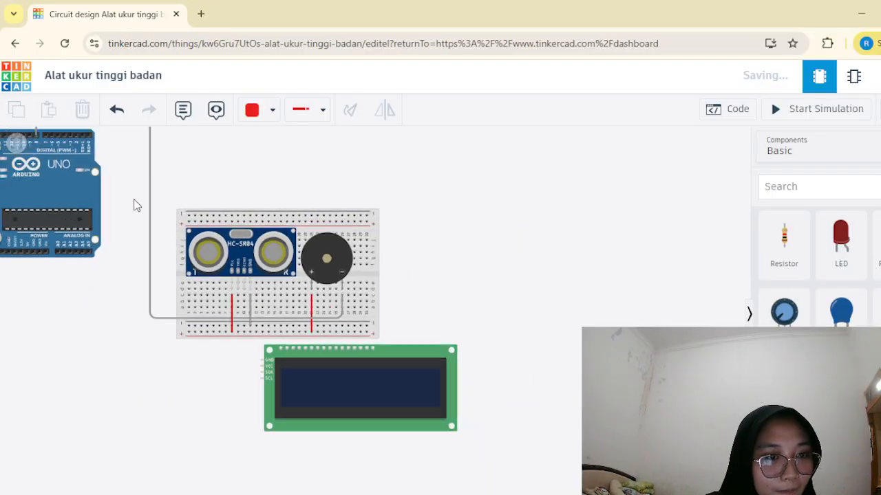
scroll(18, 178, down, 2)
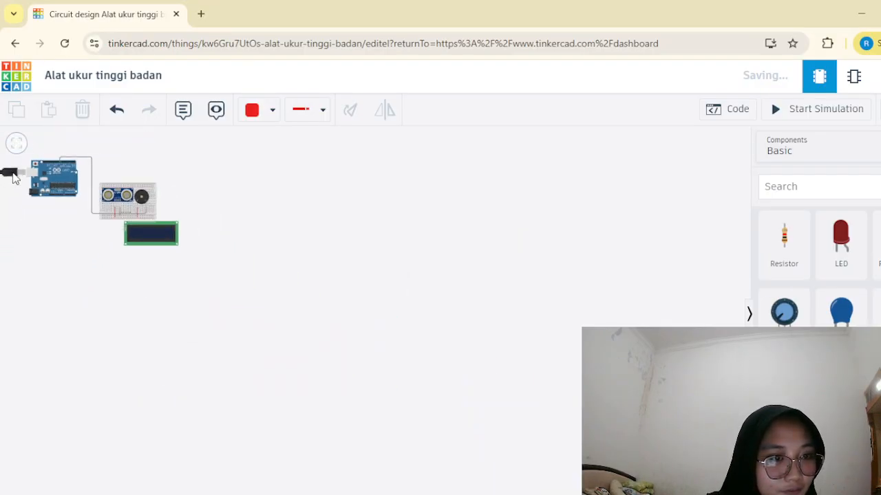
click(16, 144)
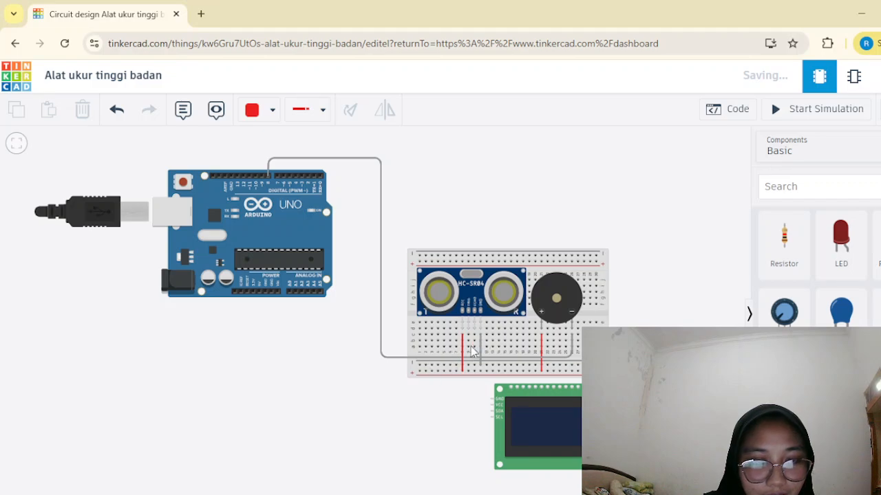
scroll(474, 335, up, 2)
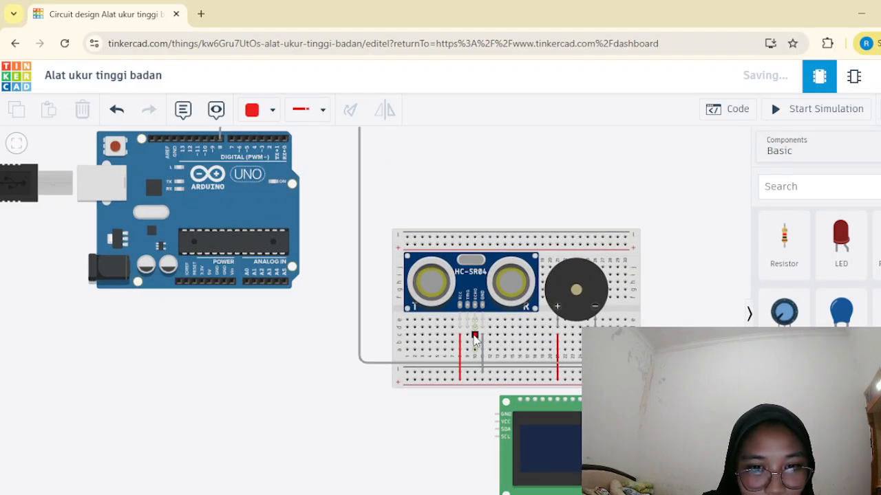
click(474, 336)
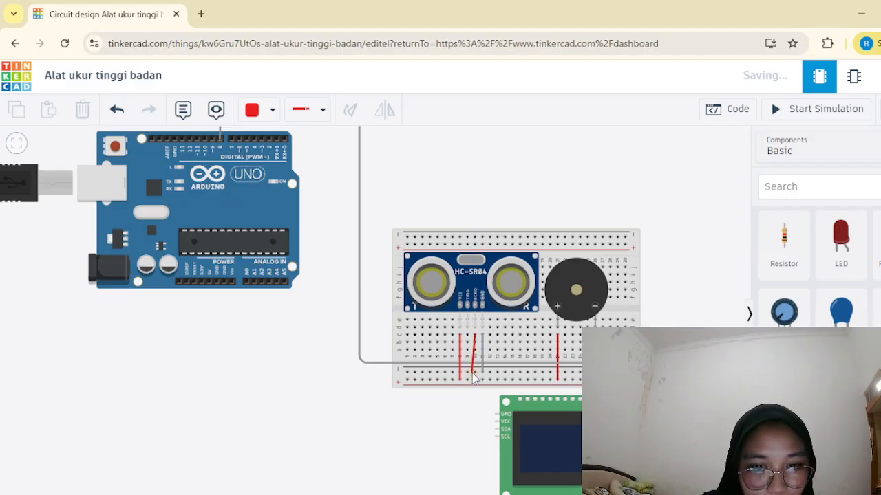
click(474, 363)
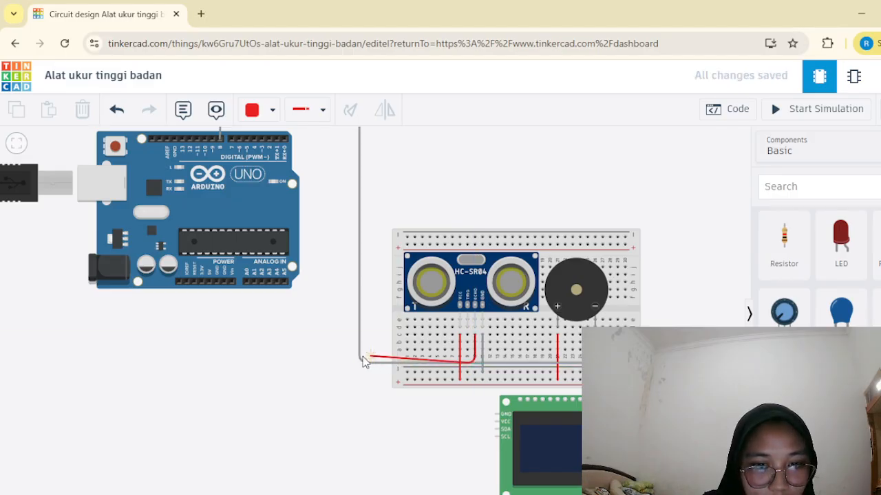
click(334, 333)
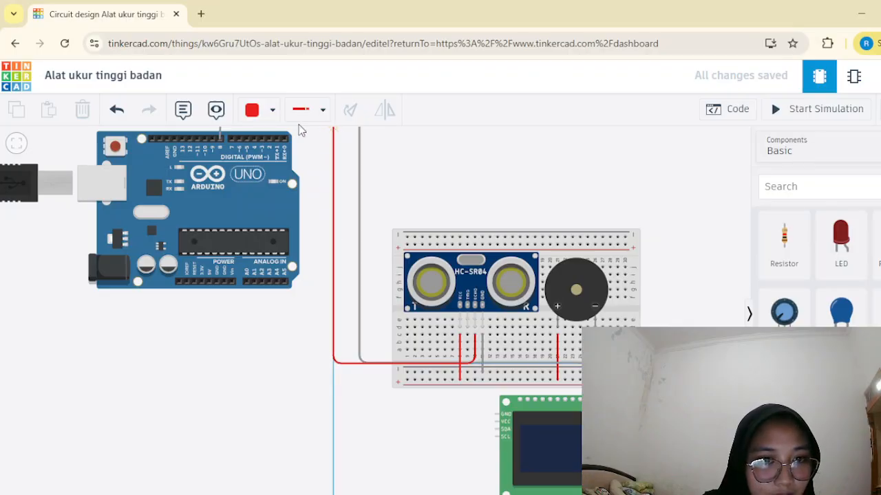
click(333, 128)
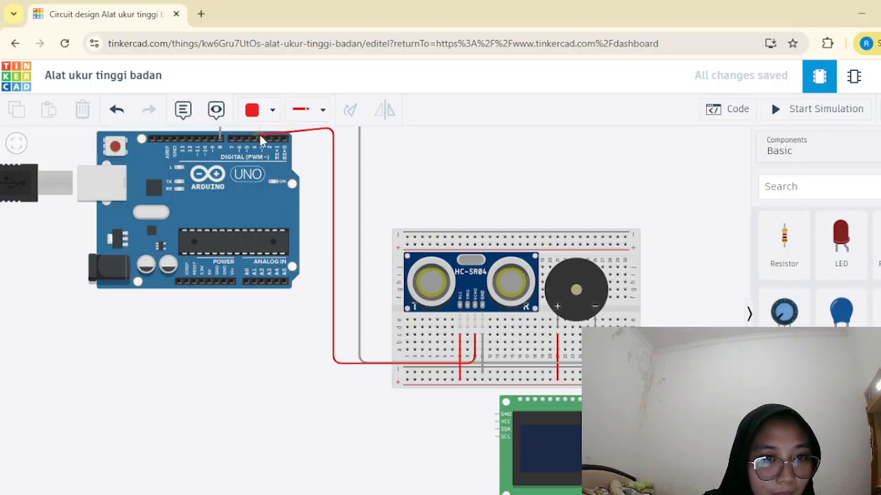
click(262, 140)
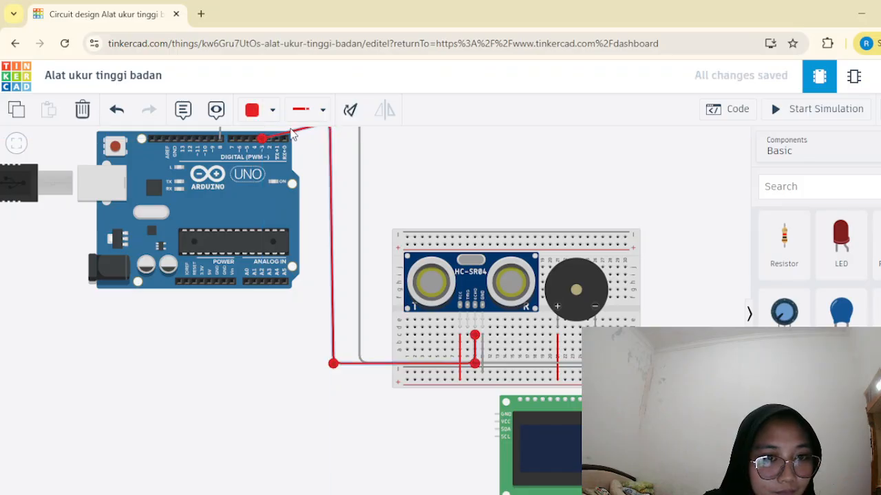
drag(232, 175, 231, 161)
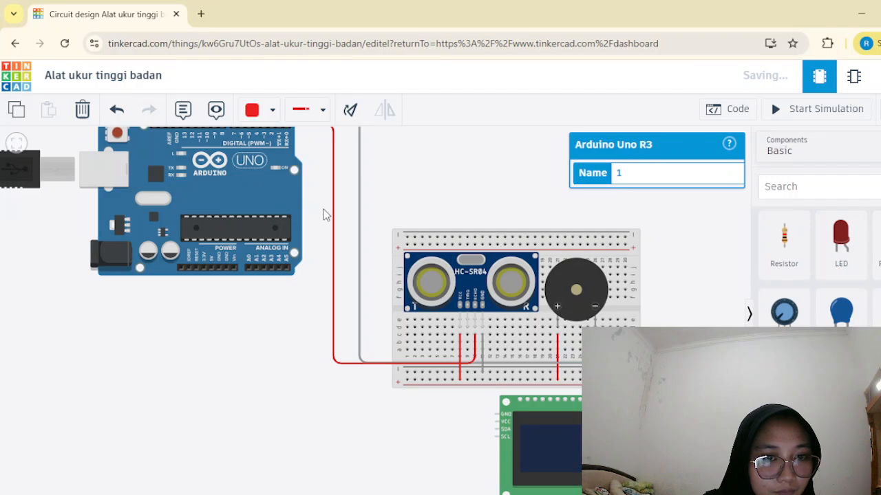
scroll(255, 214, down, 2)
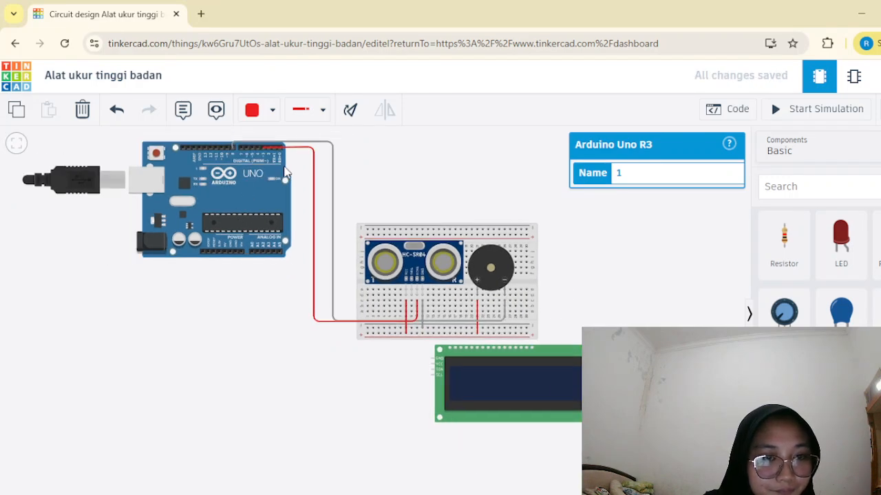
Wire the LCD's VCC pin to the lower negative rail below breadboard column 10 with a turquoise wire.
click(310, 249)
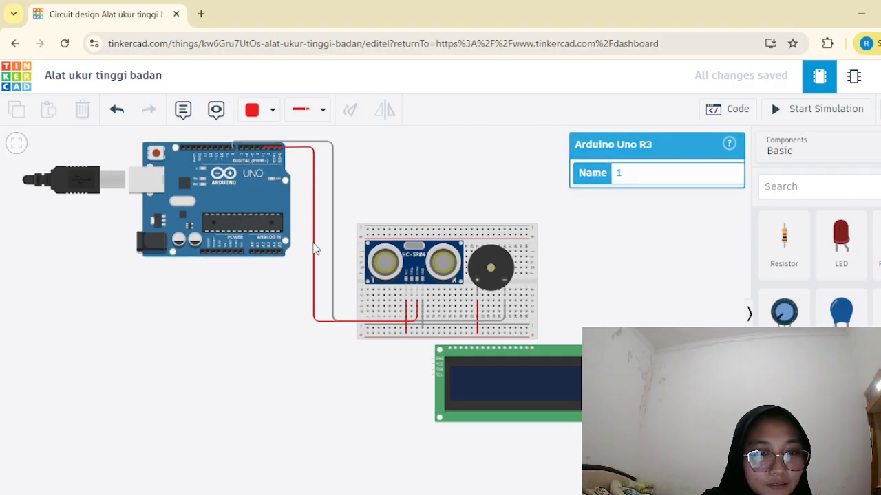
click(252, 110)
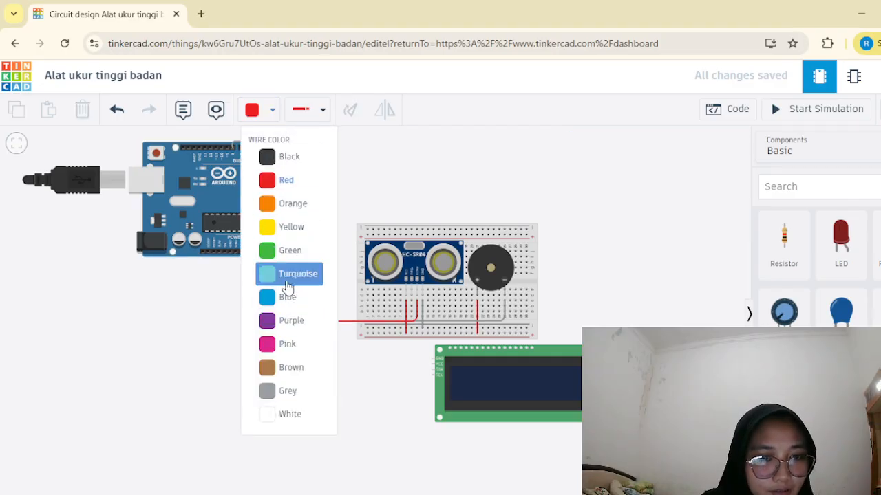
click(288, 275)
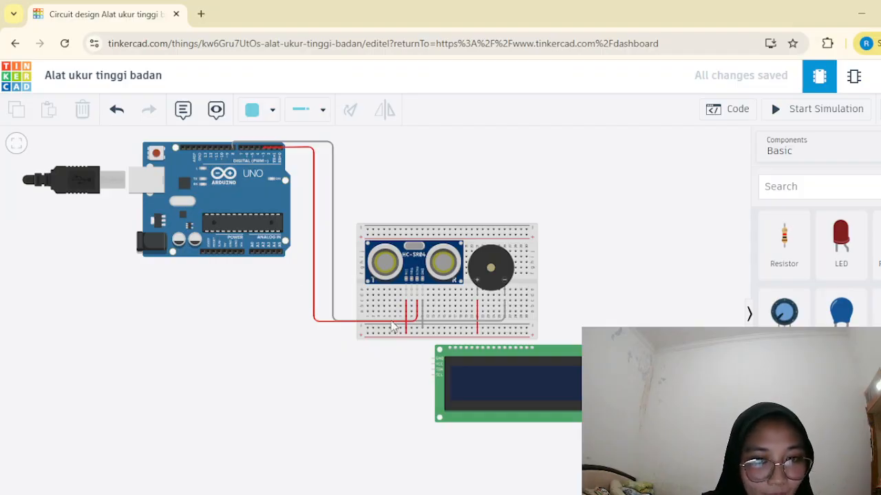
scroll(401, 346, up, 5)
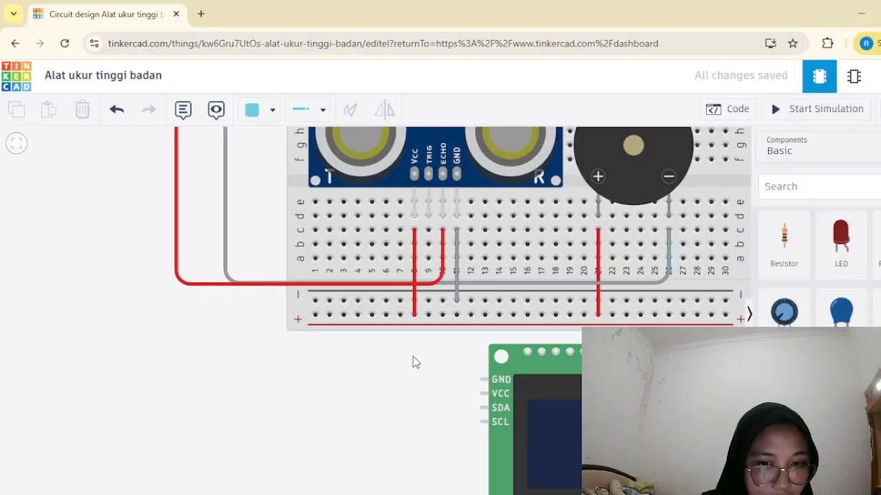
click(481, 394)
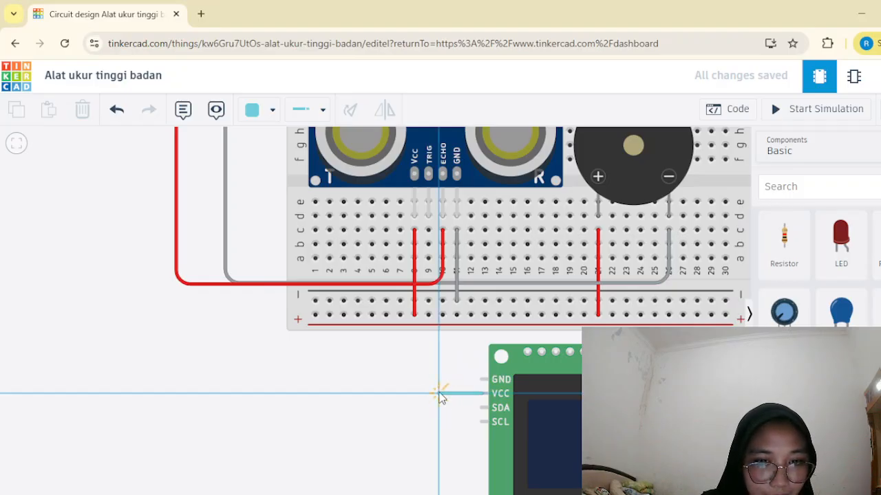
click(443, 391)
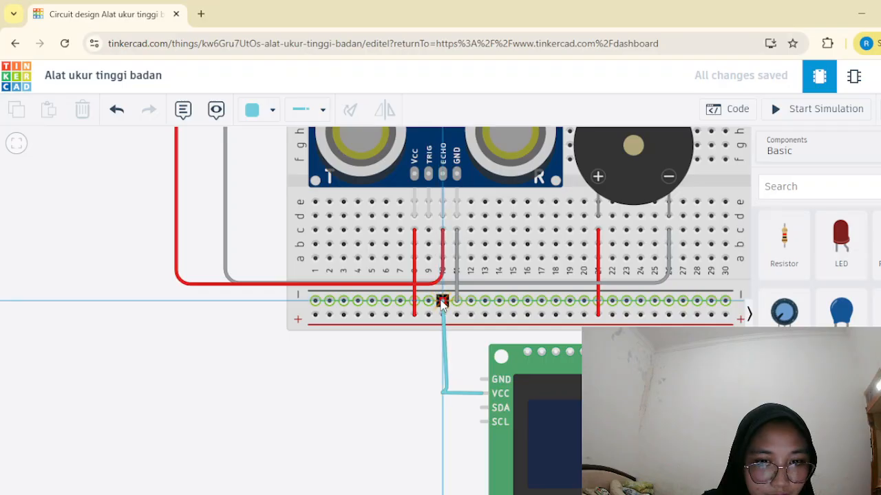
click(442, 301)
Reshape the bend in the LCD's VCC wire, moving its corner away from the display and removing the extra bend point.
mouse_move(441, 398)
mouse_down()
mouse_move(427, 400)
mouse_move(442, 405)
mouse_up()
click(434, 410)
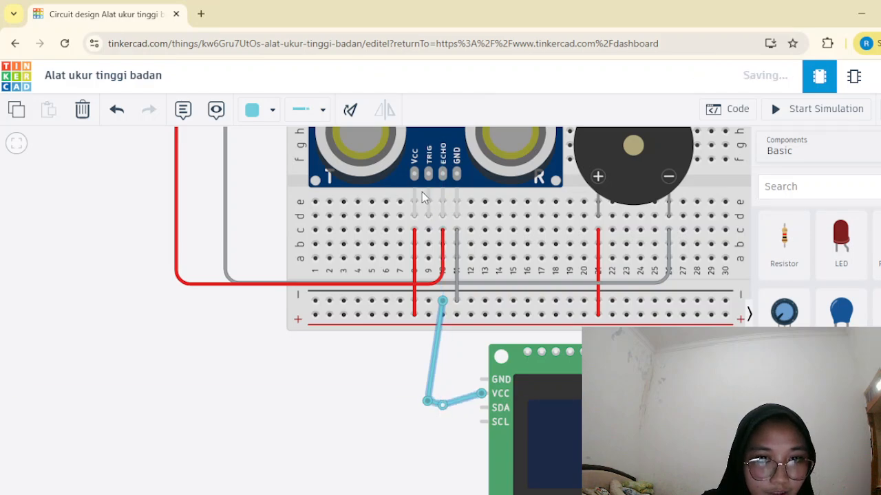
key(Delete)
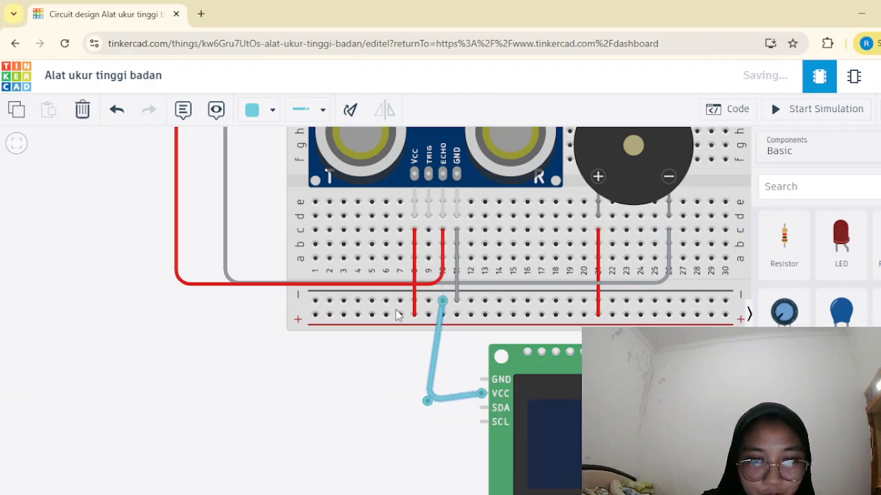
Replace the LCD's VCC wire with one running to the lower positive rail below breadboard column 9.
key(Delete)
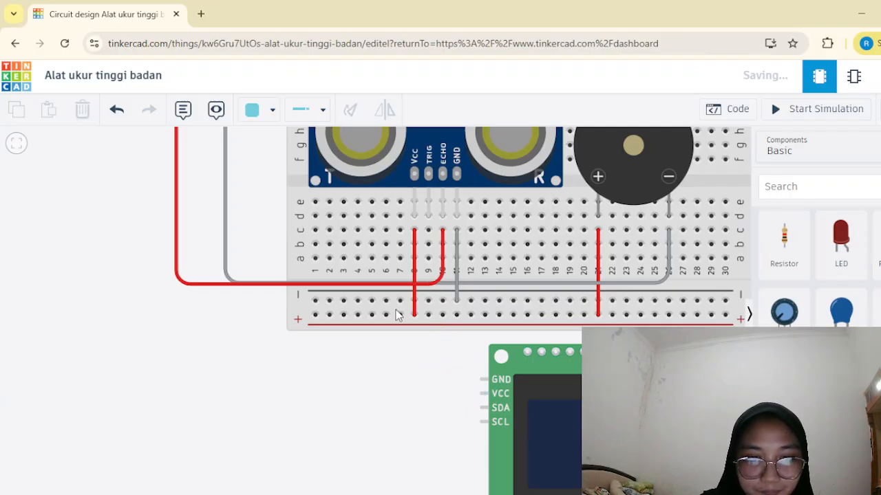
click(482, 394)
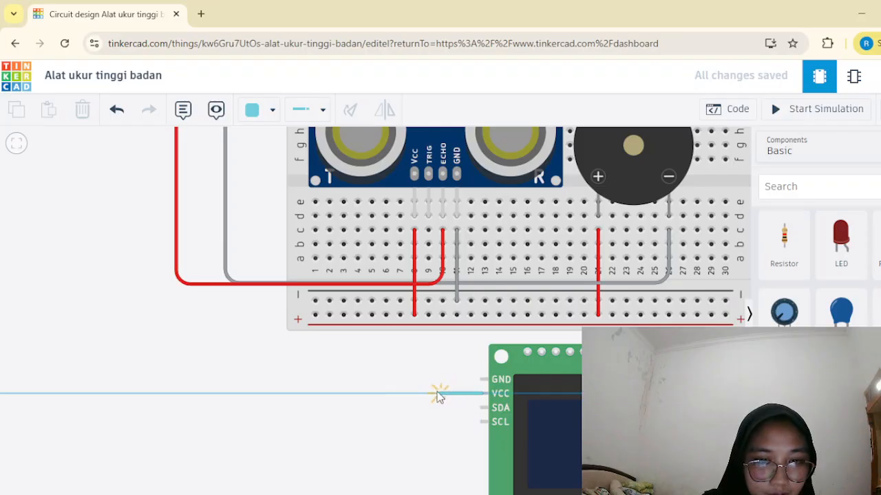
click(429, 393)
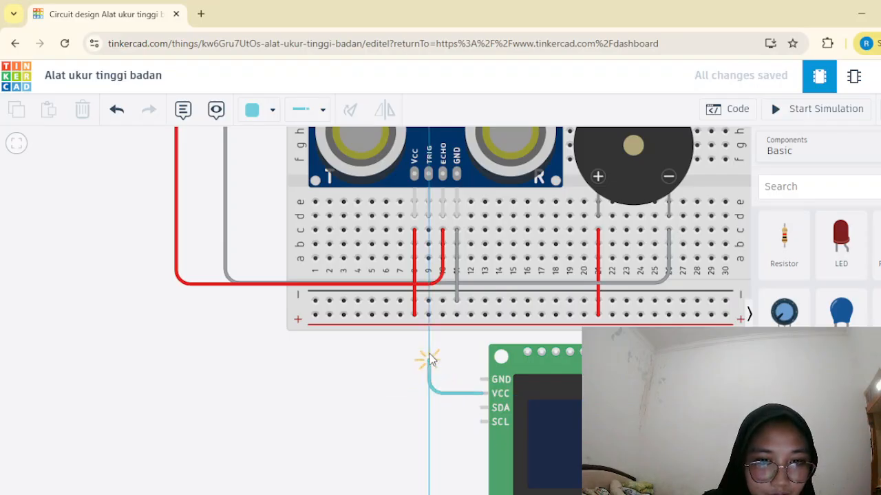
click(428, 315)
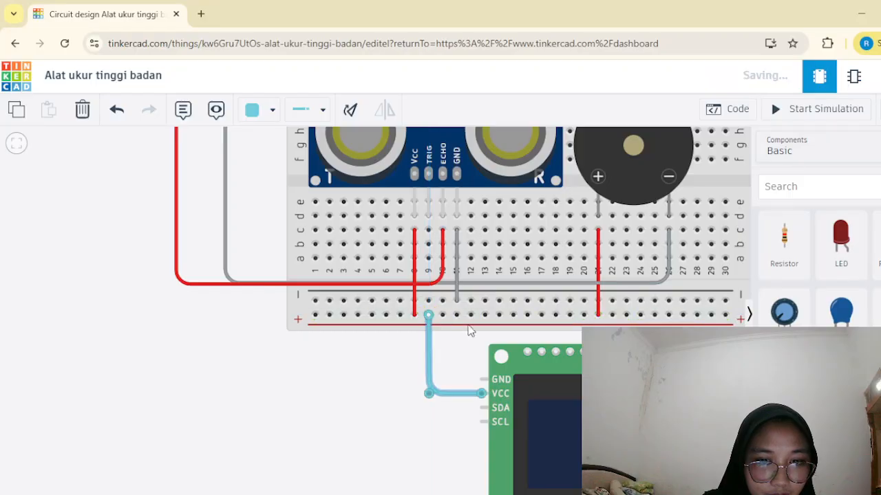
Wire the LCD's GND pin to the lower negative rail below breadboard column 10, and straighten the wire's bend.
click(482, 379)
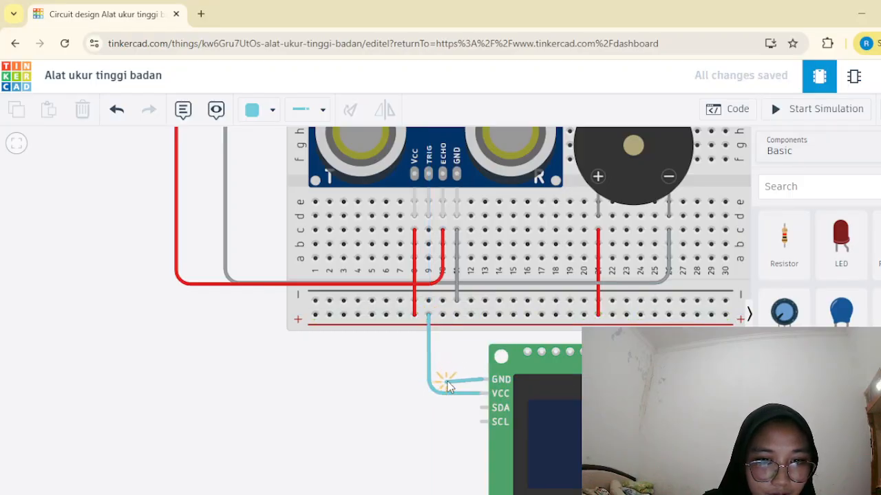
click(446, 379)
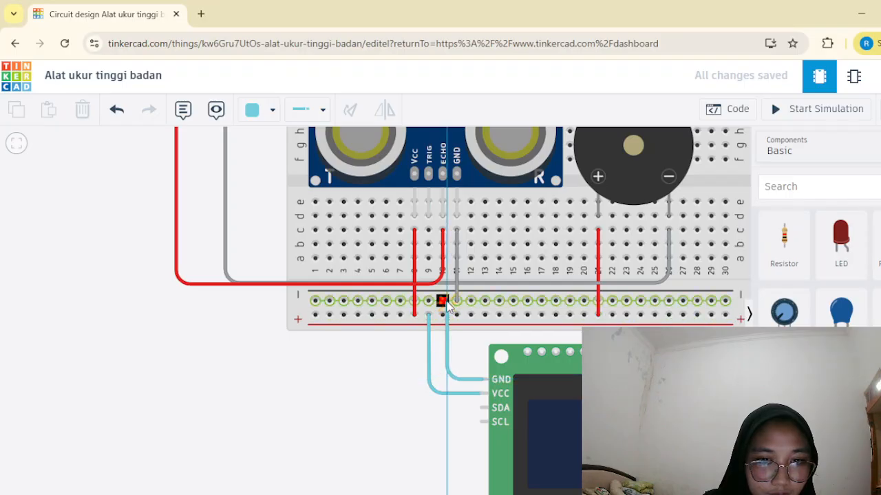
click(442, 301)
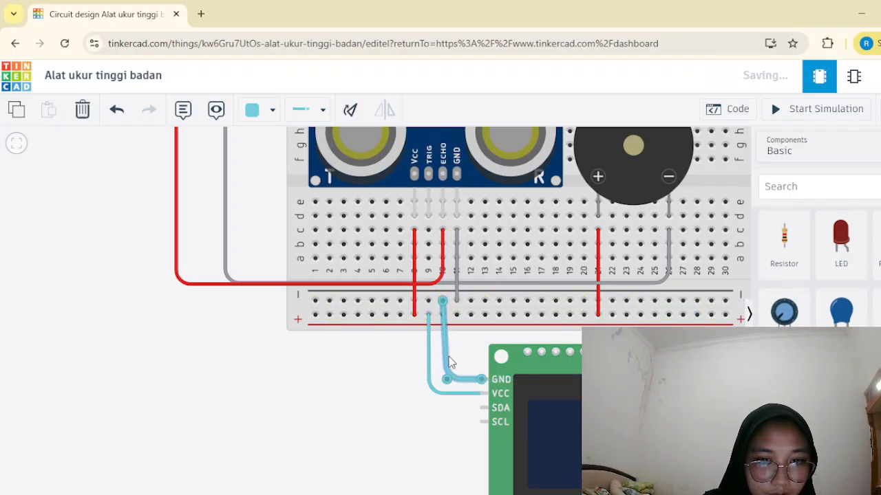
drag(443, 376, 427, 394)
click(446, 374)
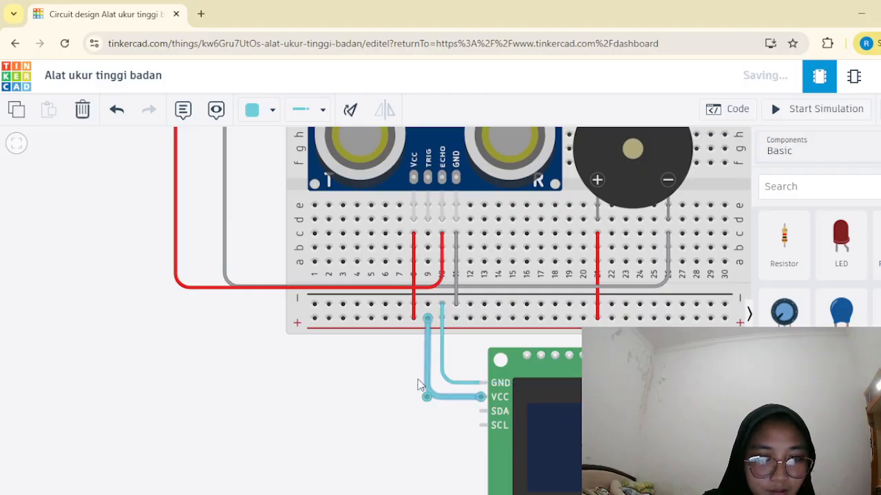
Color the LCD's VCC wire red and its GND wire grey.
click(270, 111)
click(270, 182)
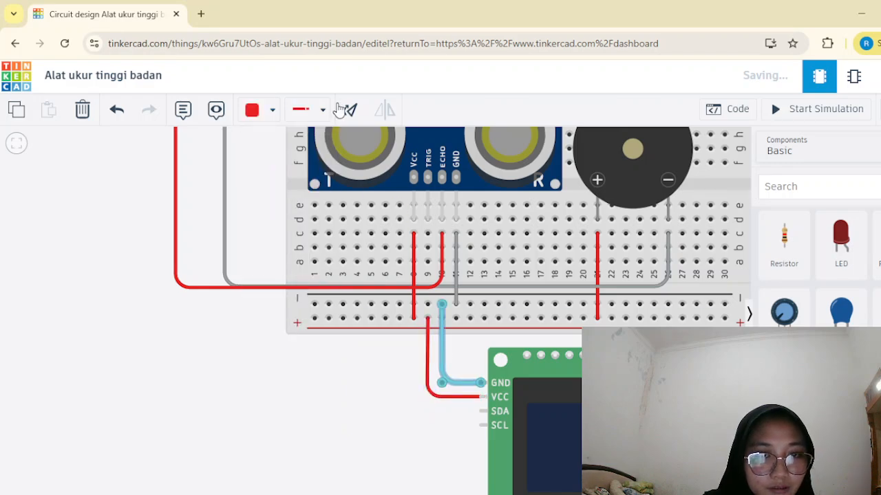
click(271, 111)
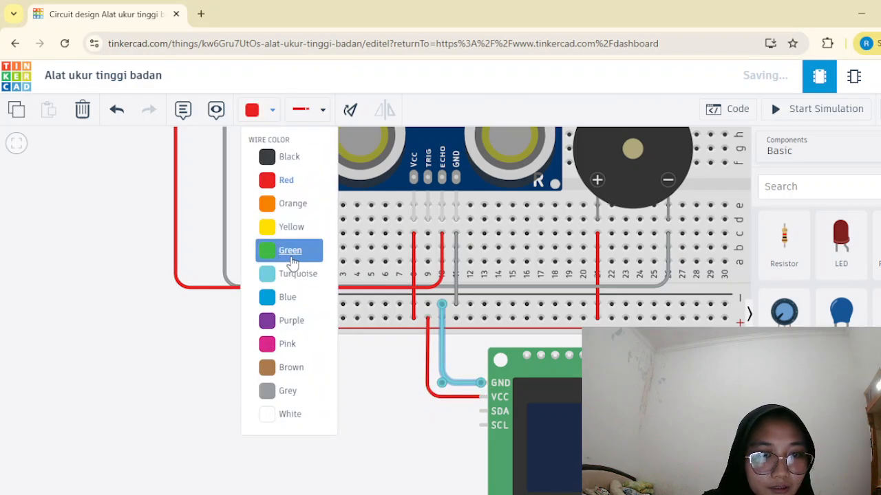
click(287, 392)
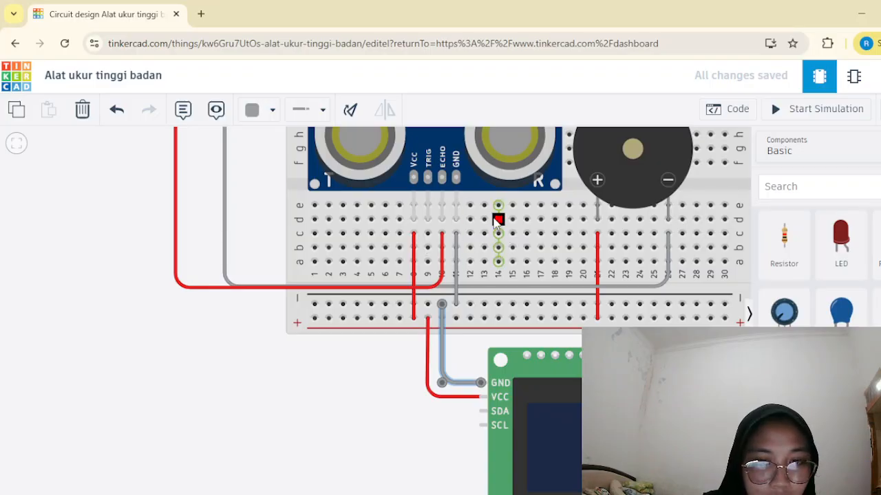
Try to route a grey wire from the sensor's TRIG column 9 toward the Arduino, and delete the misrouted wire.
click(427, 235)
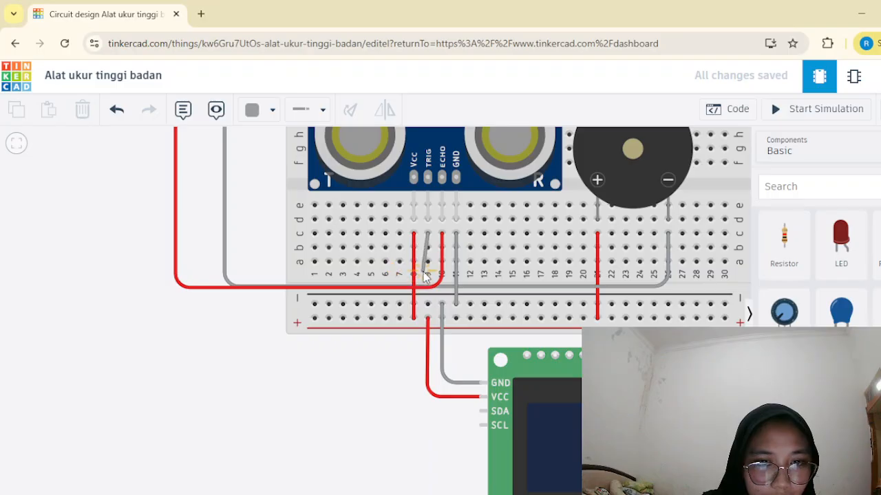
click(420, 274)
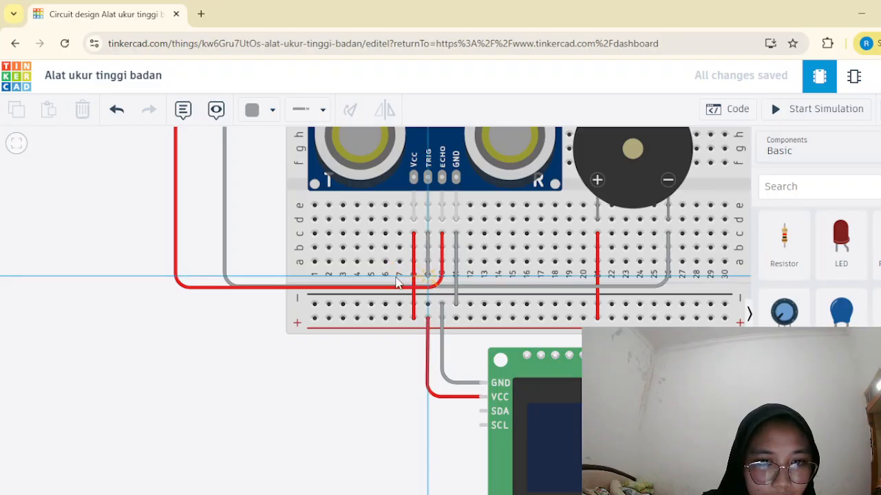
click(246, 275)
scroll(245, 251, up, 1)
scroll(242, 175, down, 6)
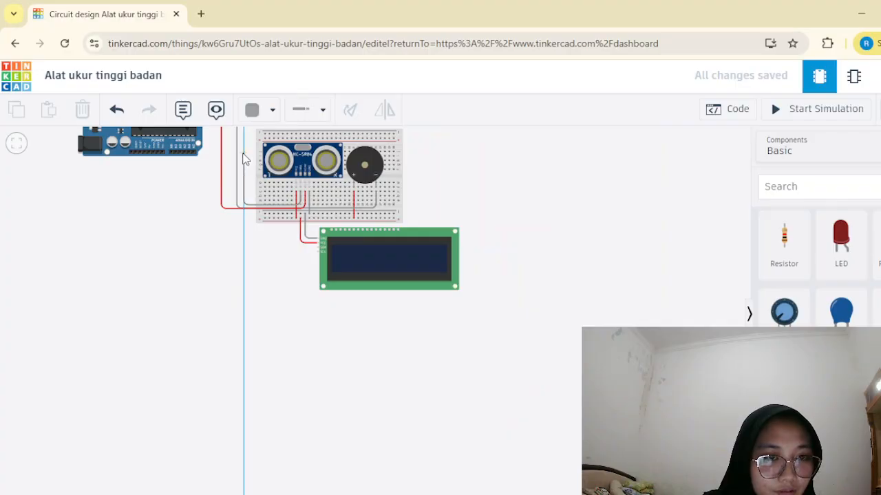
click(244, 180)
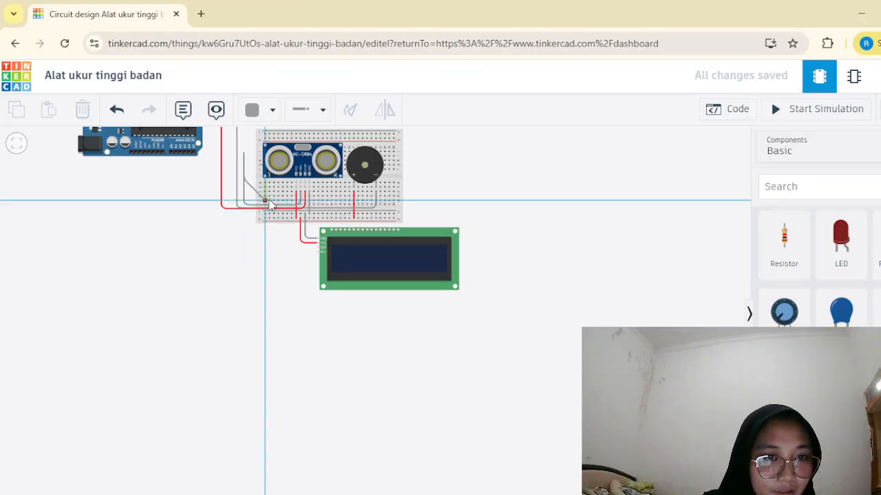
click(266, 201)
click(20, 147)
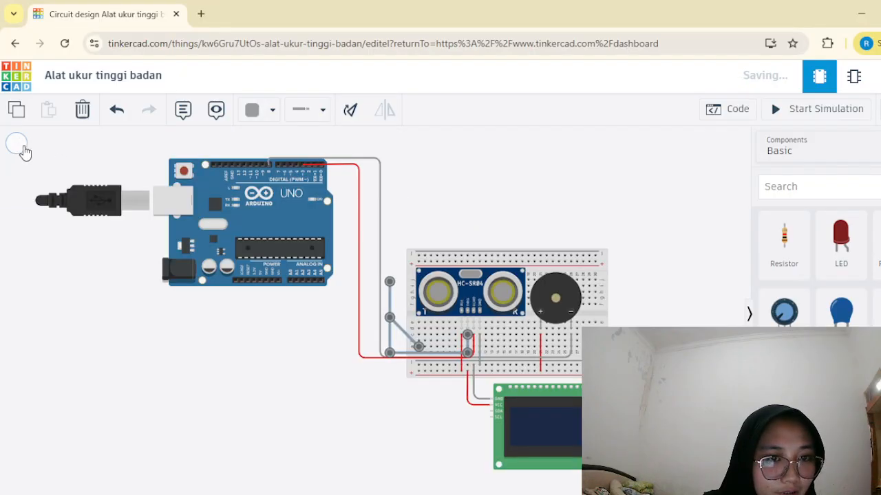
key(Delete)
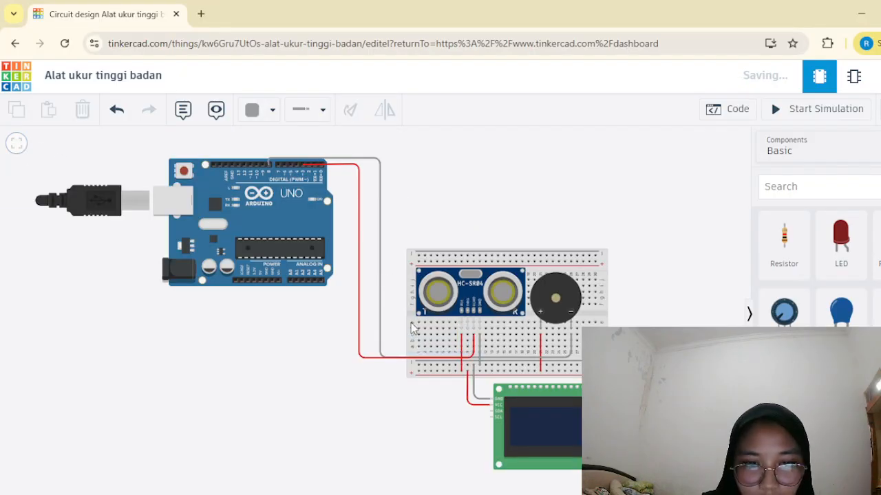
Wire the sensor's TRIG pin at breadboard column 9, row b, to Arduino digital pin 2 and color the wire yellow.
click(467, 344)
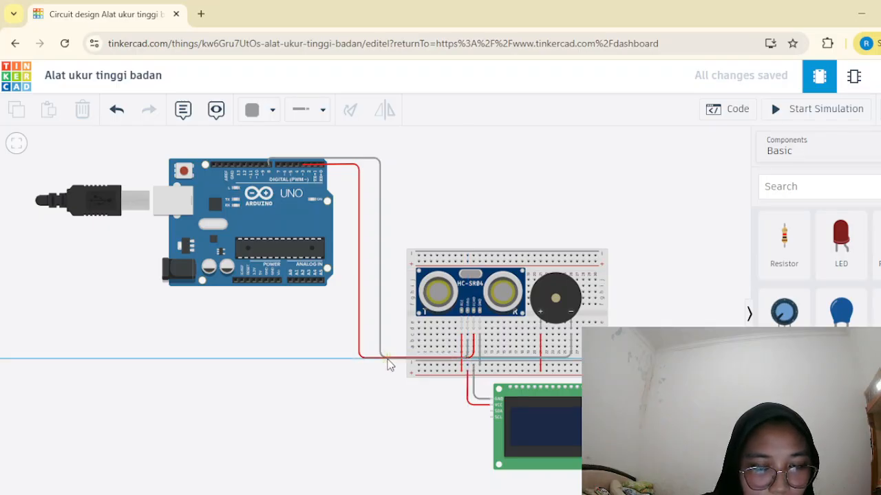
click(352, 359)
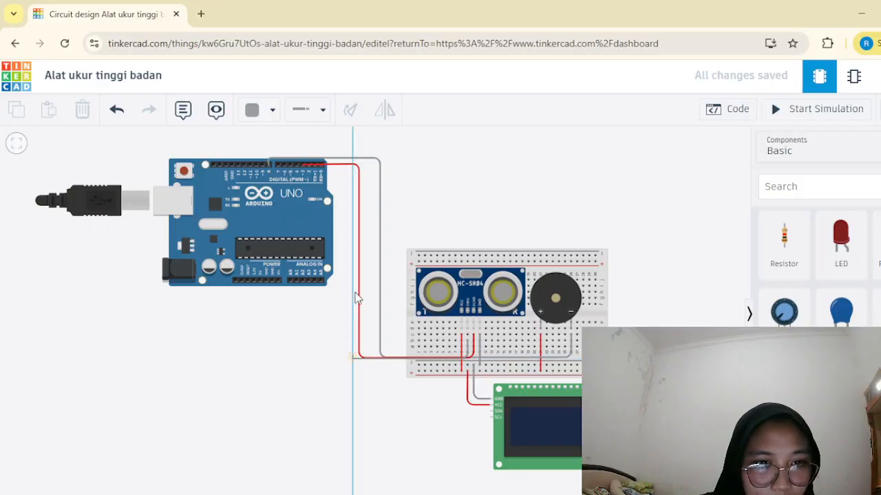
click(353, 141)
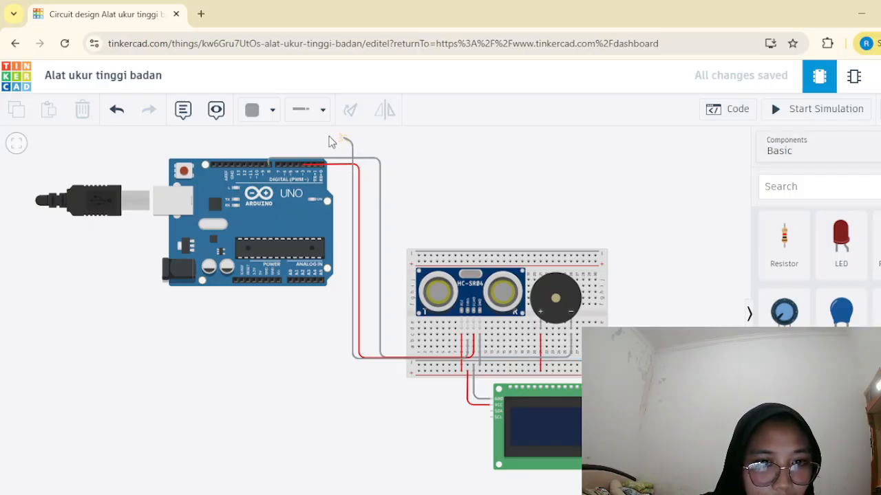
click(310, 166)
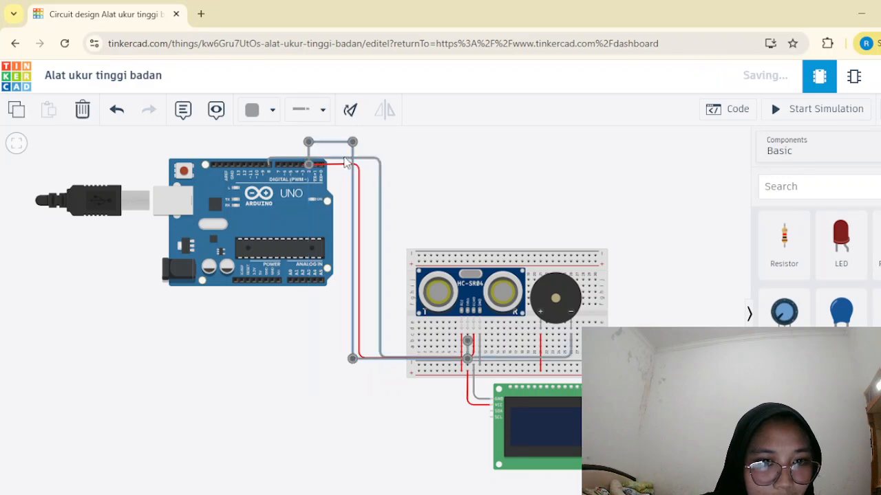
click(263, 117)
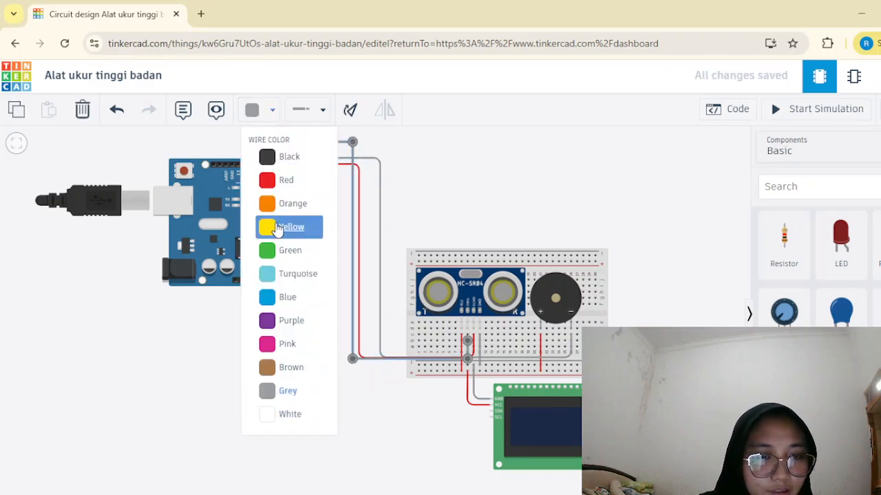
click(278, 229)
click(323, 337)
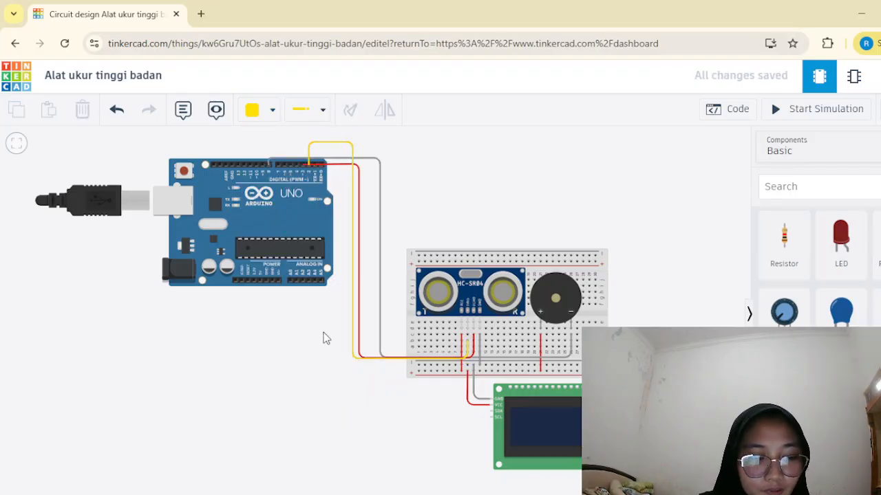
Try to shift the yellow TRIG wire's breadboard end in column 9, and delete the wire.
scroll(461, 365, up, 8)
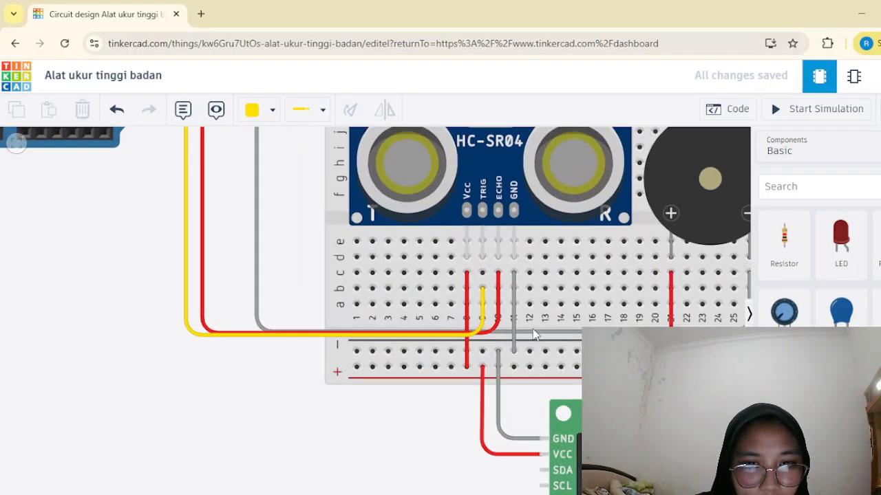
click(481, 285)
drag(480, 281, 482, 296)
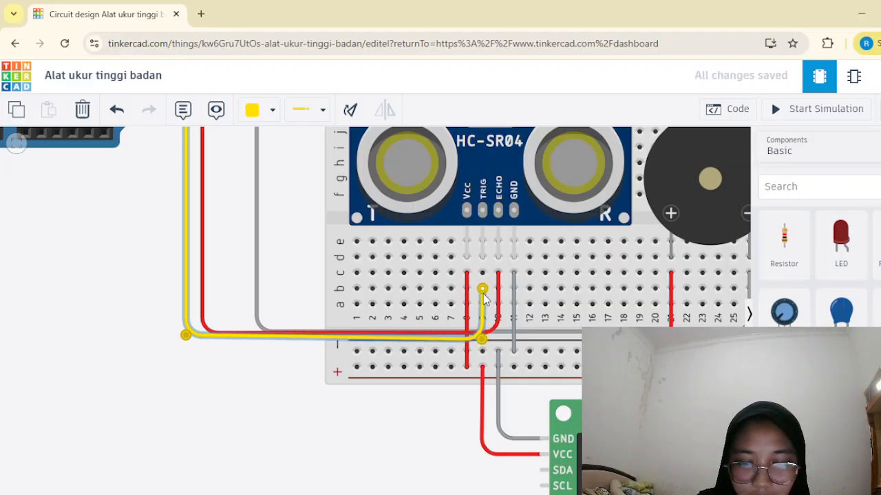
key(Delete)
Wire column 9, row c, at the sensor's TRIG pin to Arduino digital pin 2 in yellow, straightening the bend above the pin.
click(482, 274)
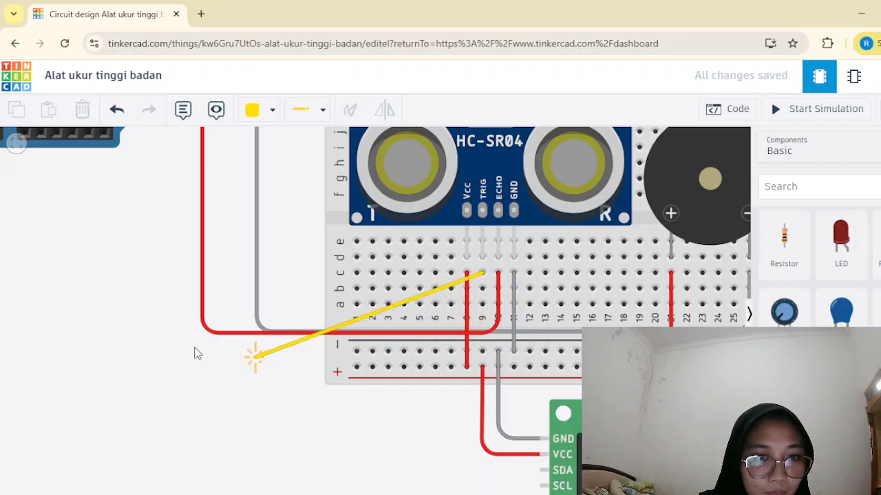
click(138, 272)
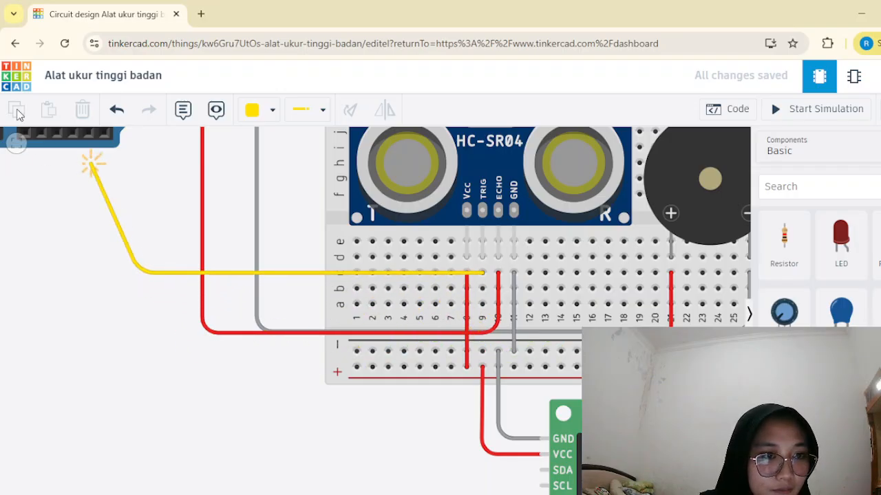
click(16, 143)
click(16, 144)
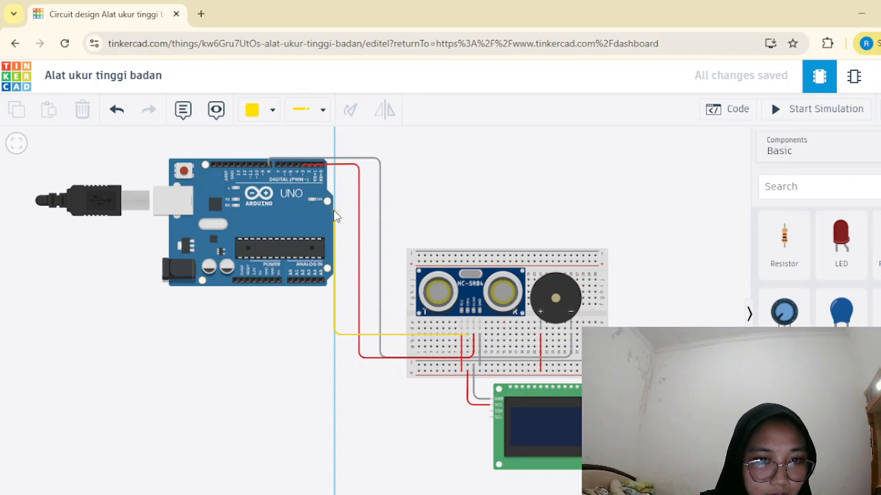
click(334, 147)
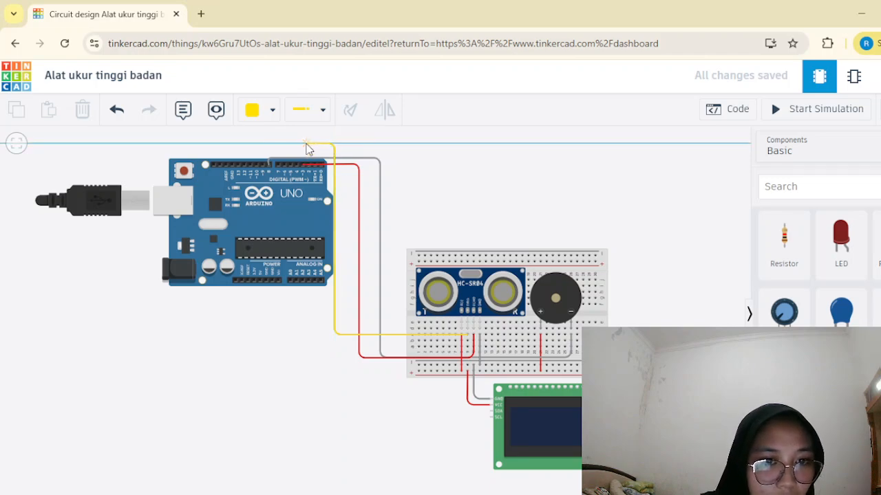
click(307, 147)
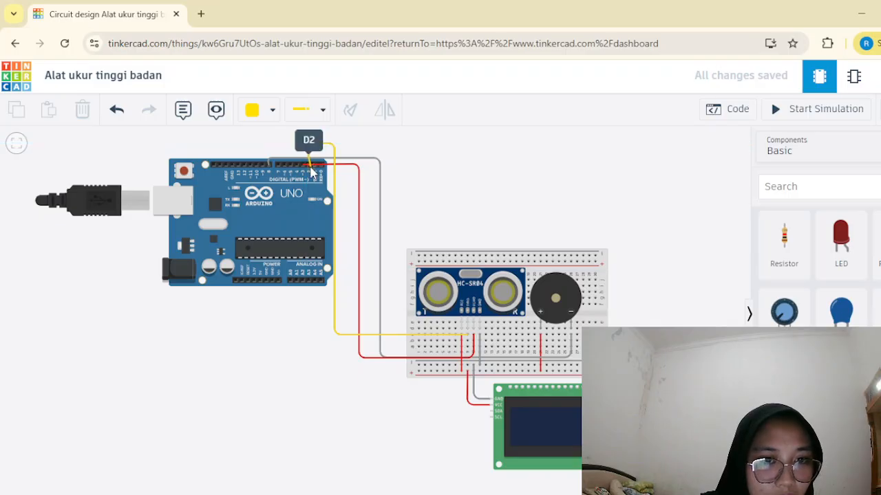
click(310, 171)
click(310, 167)
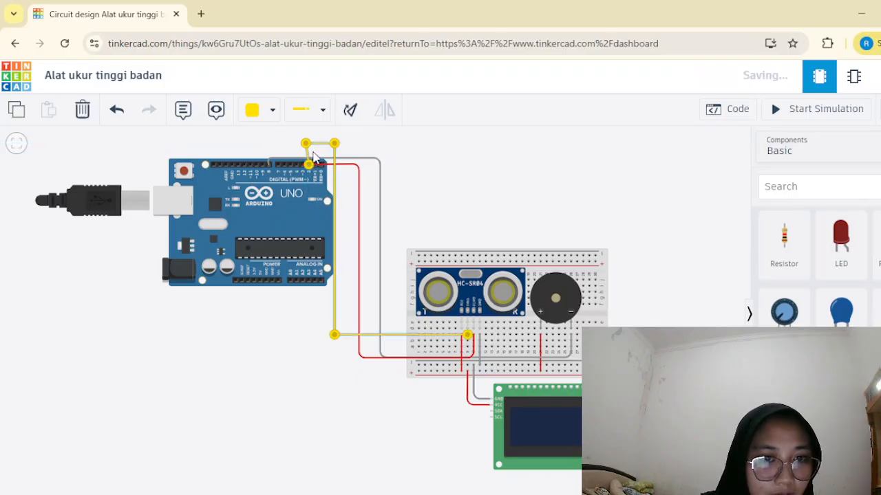
drag(307, 145, 309, 143)
click(396, 395)
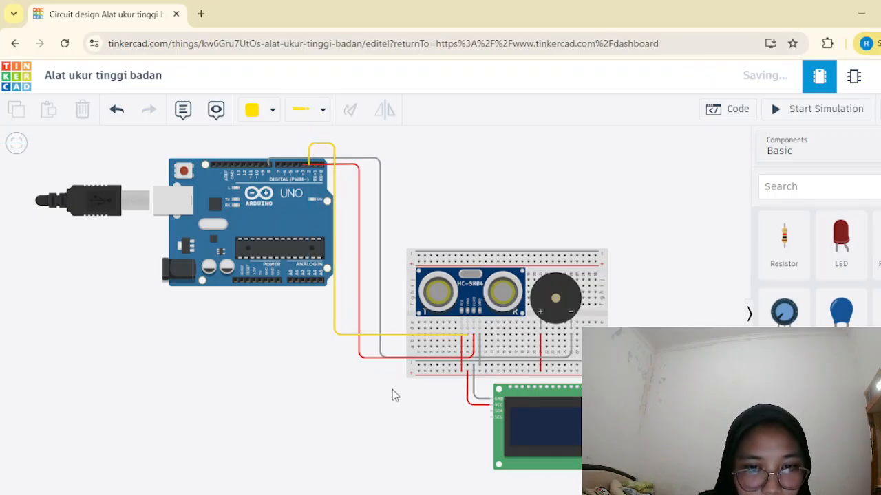
scroll(393, 396, down, 1)
scroll(461, 409, up, 3)
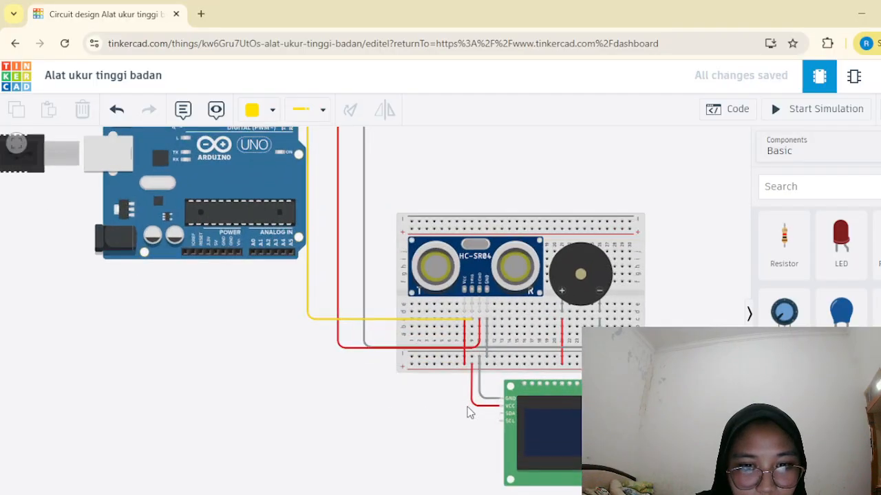
scroll(462, 399, down, 5)
scroll(448, 367, up, 1)
scroll(448, 372, up, 5)
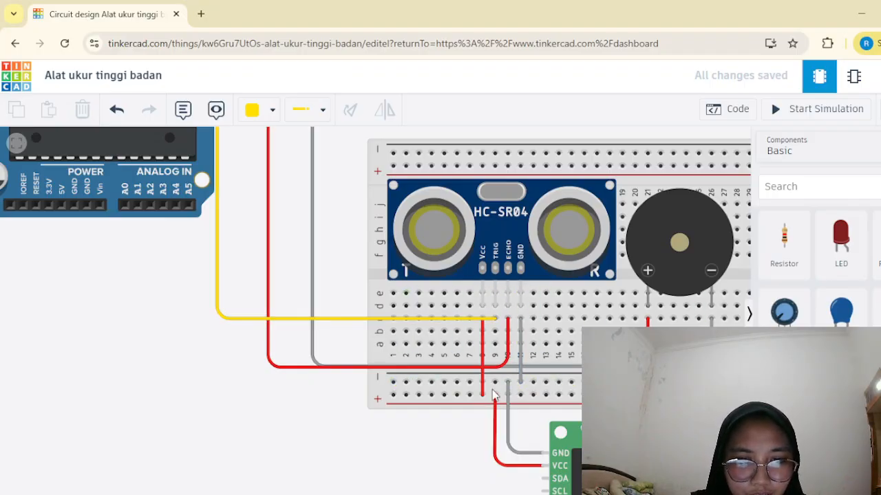
scroll(402, 426, down, 2)
scroll(402, 427, down, 1)
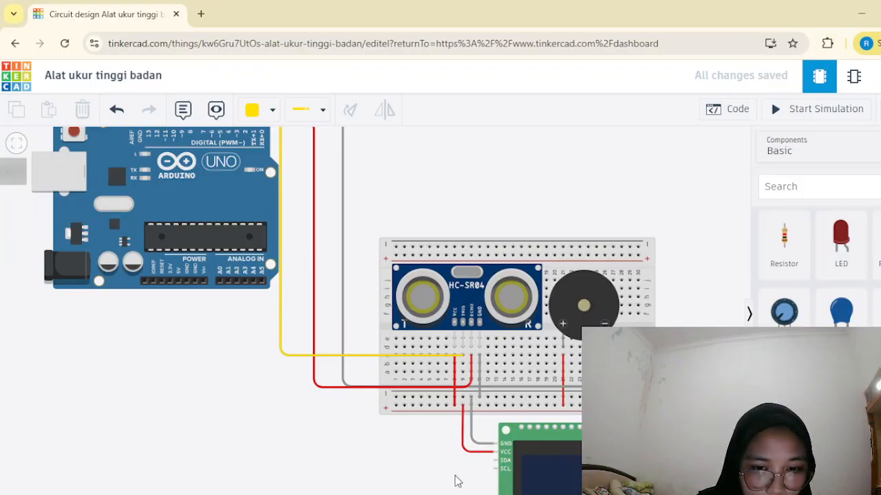
Wire the LCD's SDA pin to Arduino analog pin A4 in yellow, and square up the bend below the Arduino.
scroll(466, 484, down, 1)
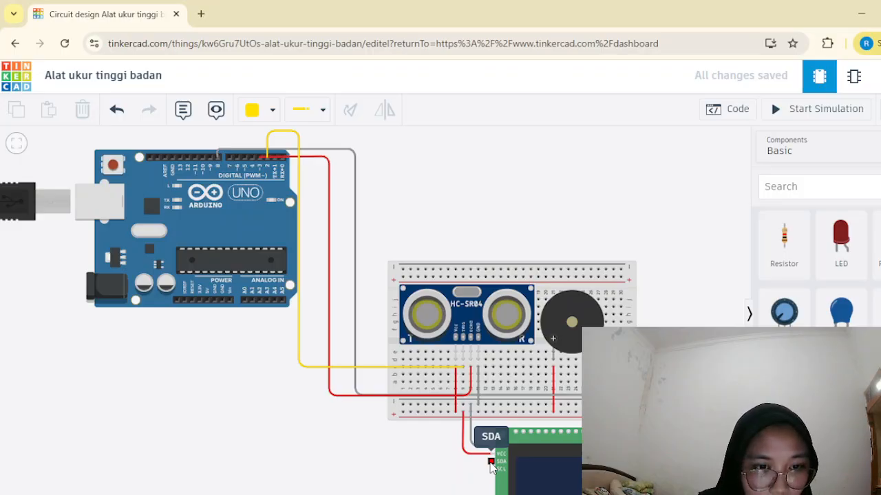
click(491, 464)
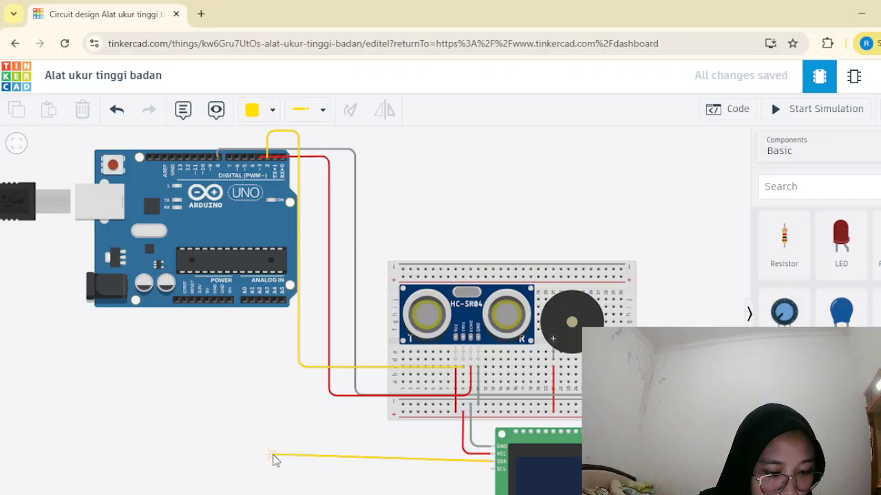
click(273, 456)
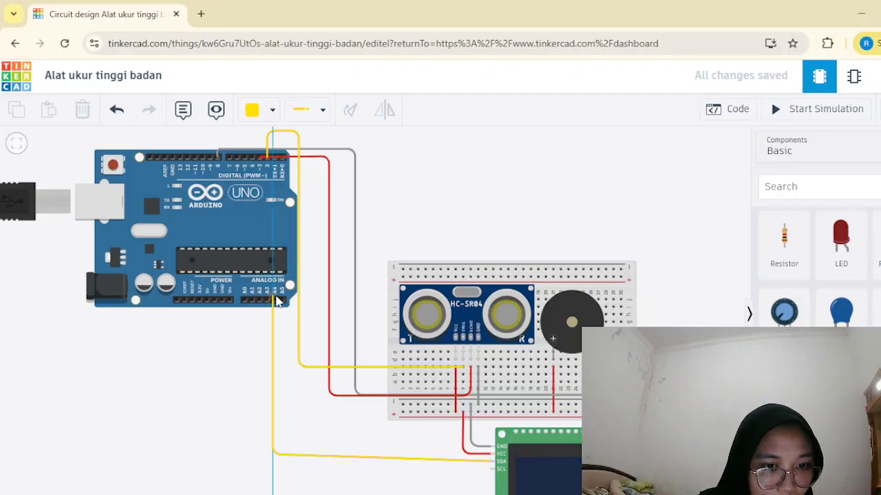
click(275, 301)
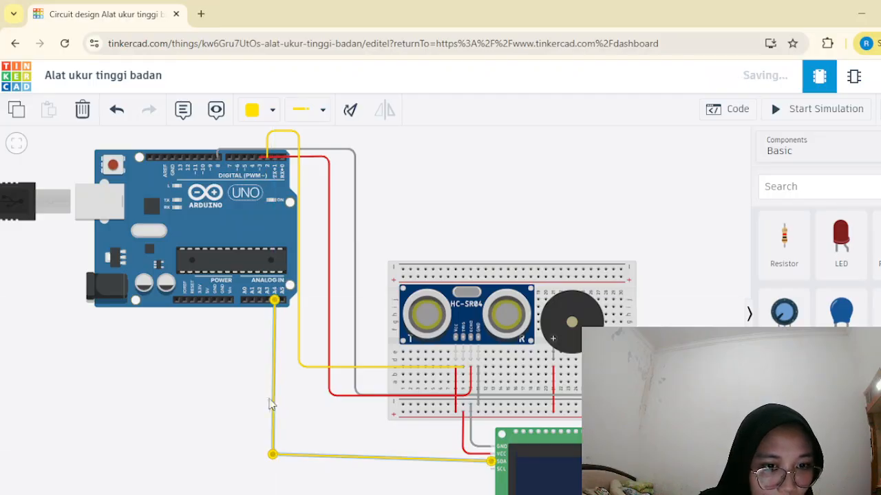
mouse_move(273, 457)
mouse_down()
mouse_move(282, 467)
mouse_move(274, 467)
mouse_up()
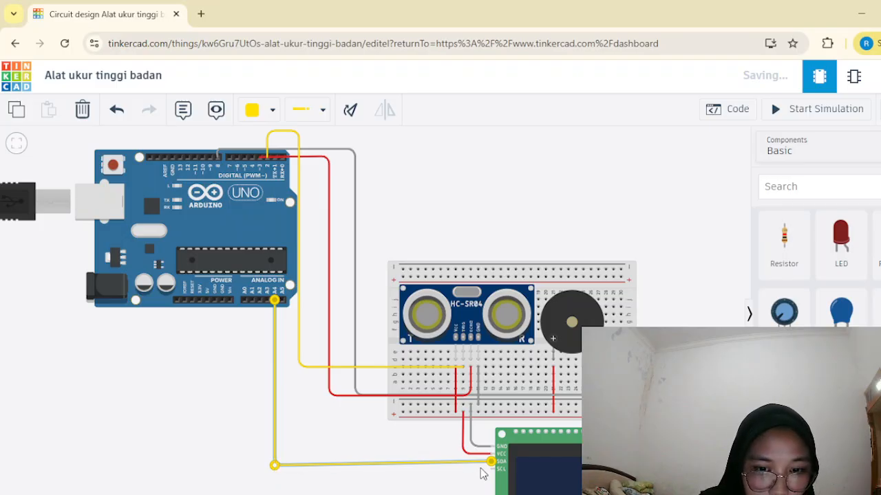
drag(275, 466, 274, 461)
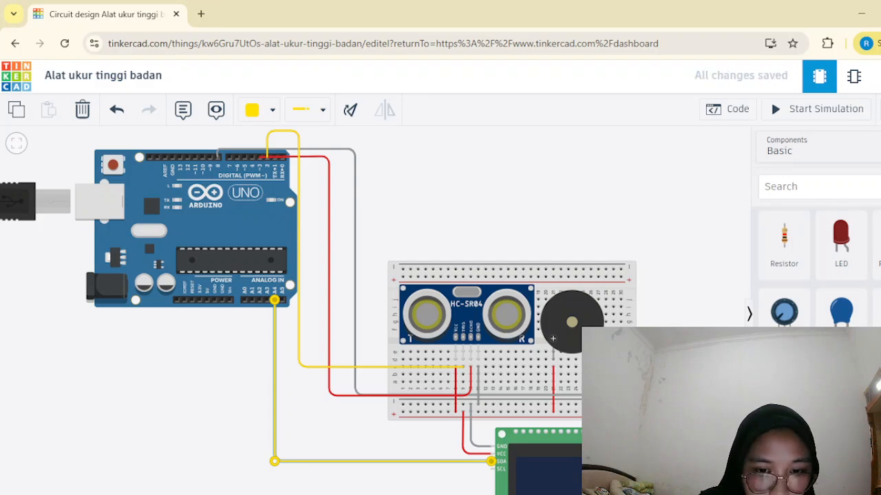
Wire the LCD's SCL pin to Arduino analog pin A5, align the bend straight below A5, and color the wire purple.
click(493, 469)
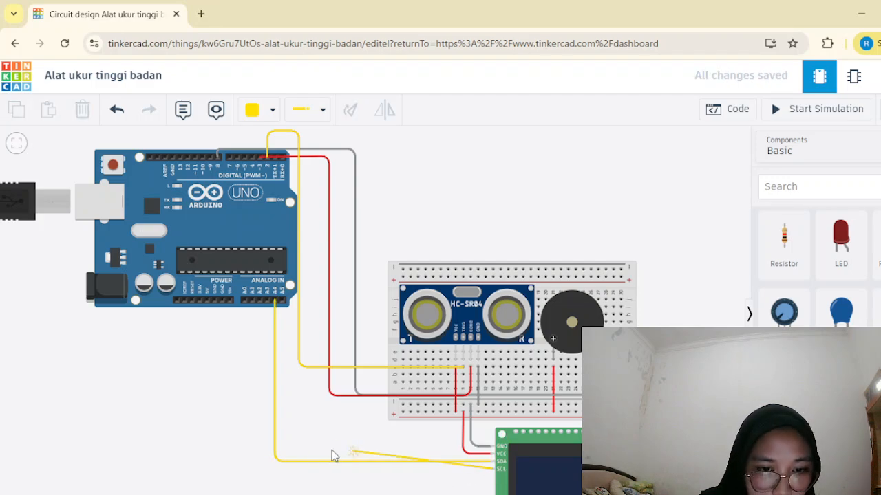
click(290, 471)
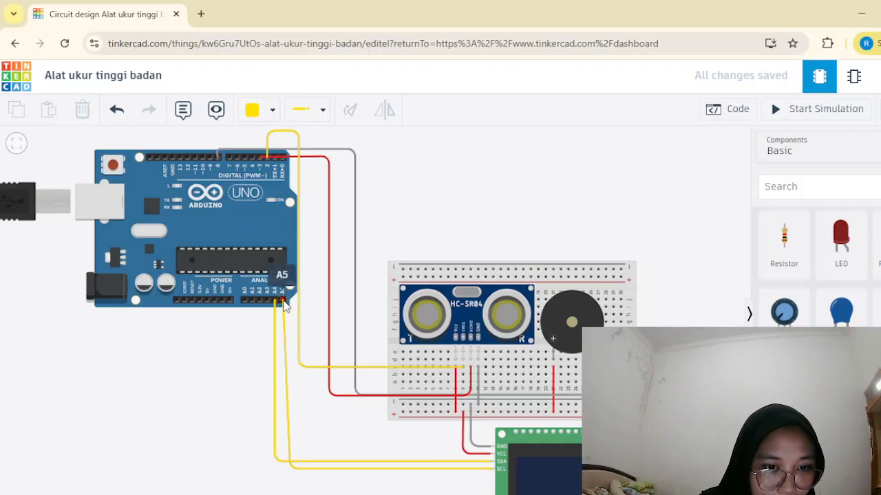
click(284, 306)
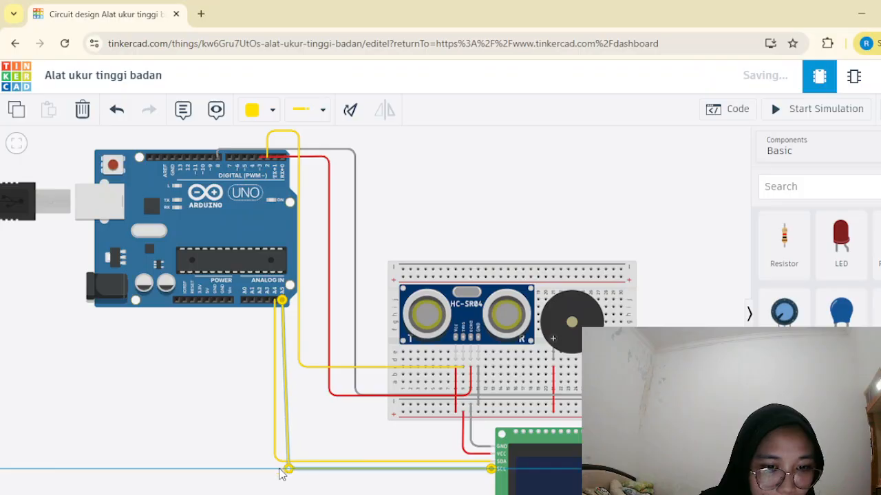
drag(289, 471, 282, 469)
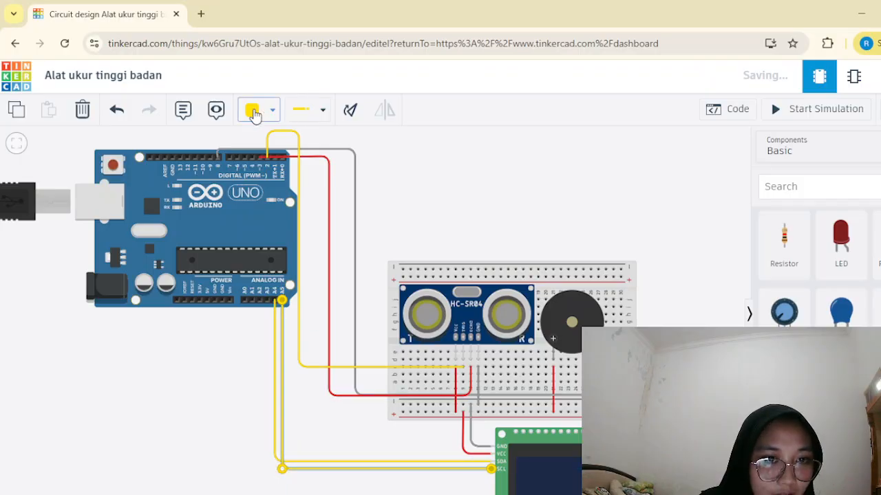
click(256, 111)
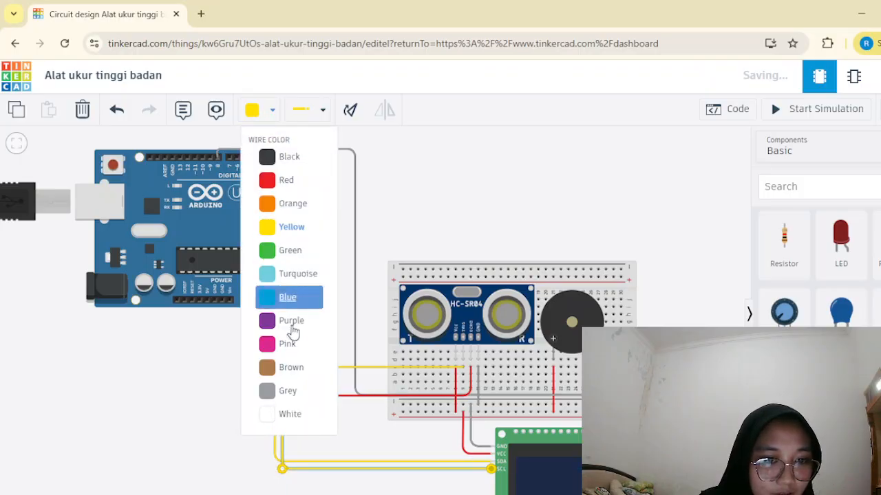
click(278, 320)
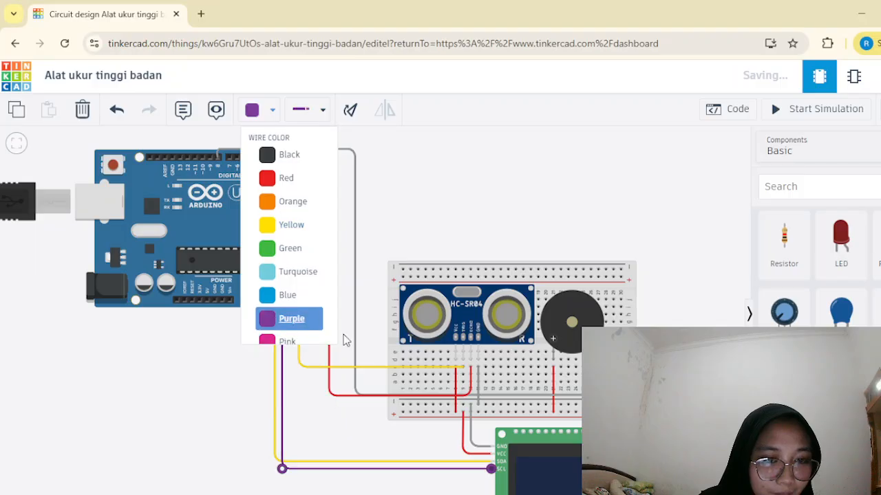
click(325, 425)
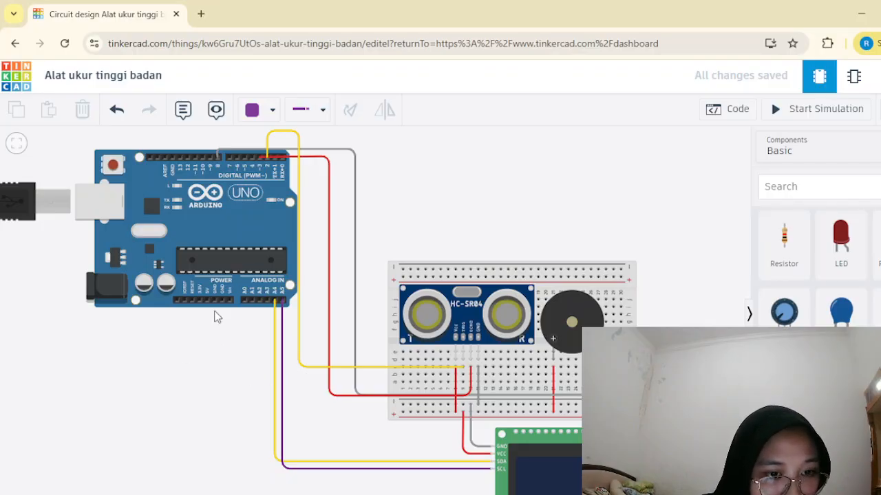
Wire the Arduino's GND power pin to the breadboard's lower negative rail below column 6, and color the wire black.
scroll(215, 315, up, 3)
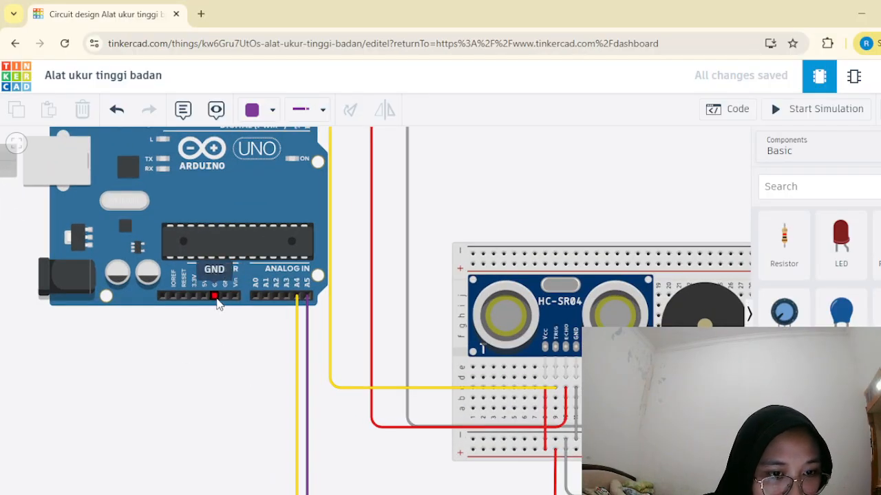
click(214, 296)
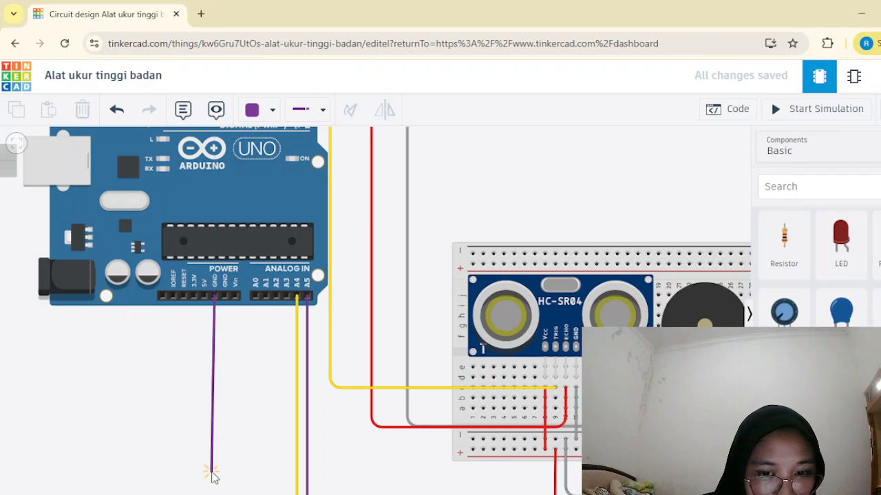
click(212, 472)
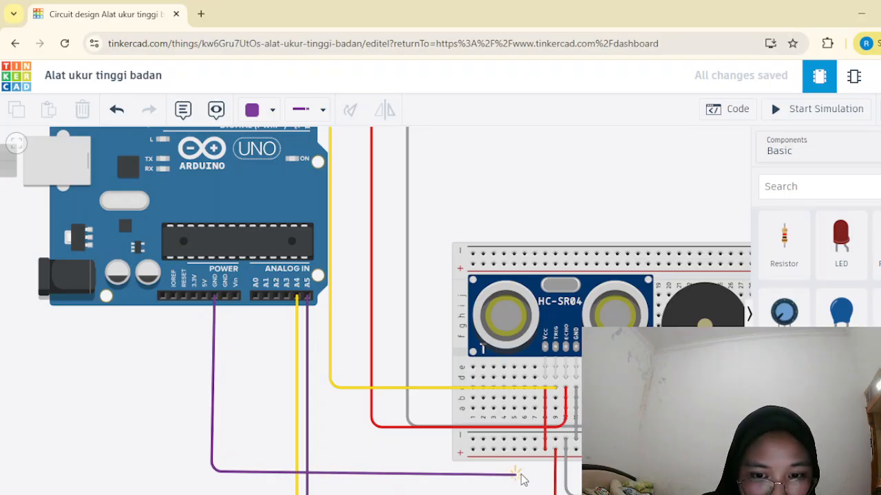
click(526, 471)
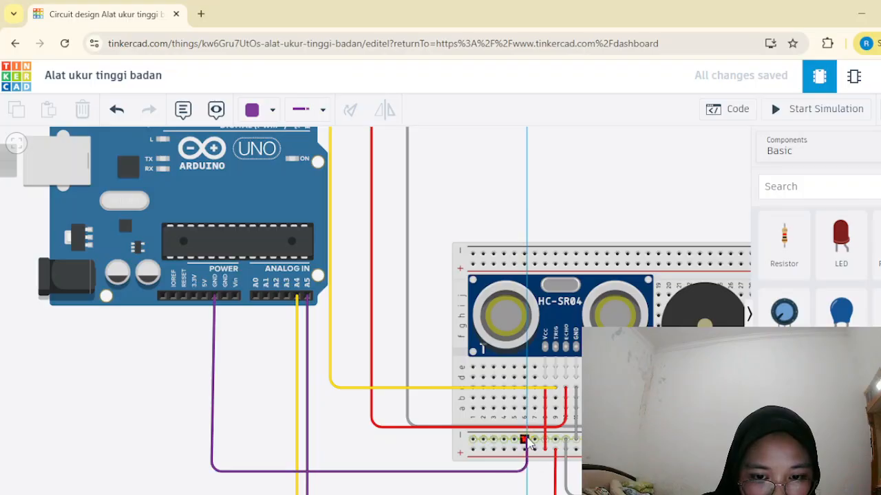
click(525, 441)
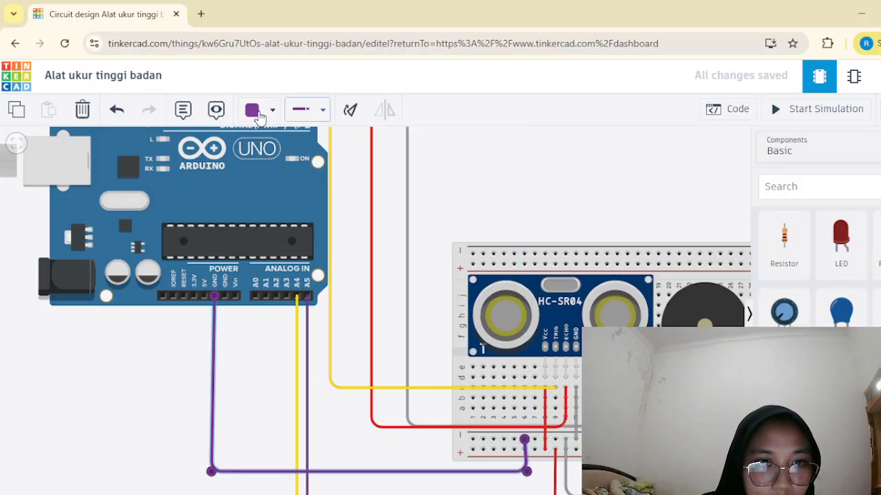
click(258, 118)
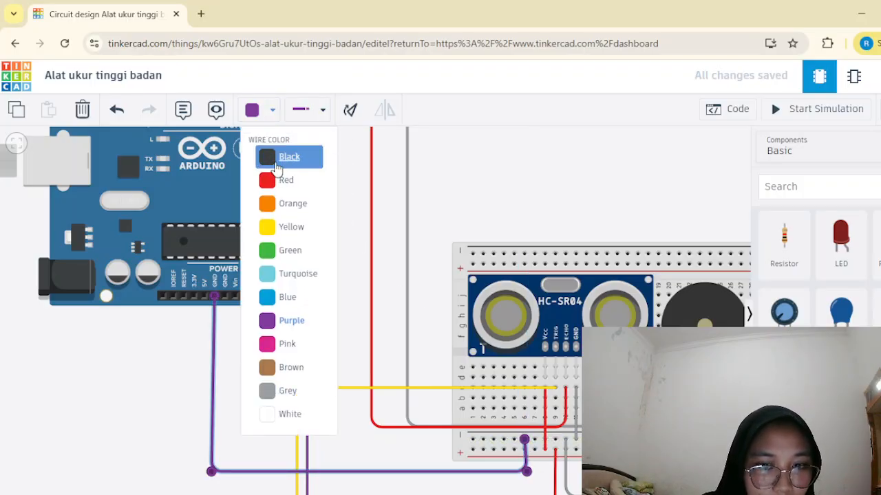
click(274, 153)
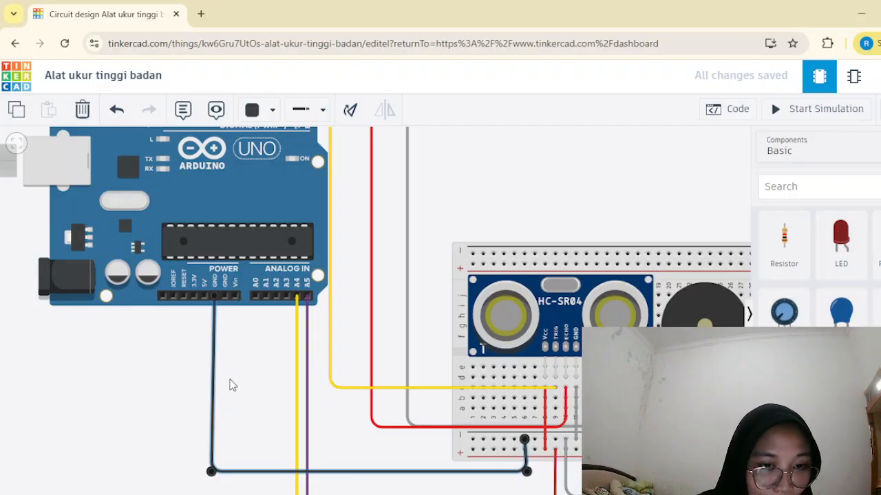
Wire the Arduino's 5V pin to the breadboard's lower positive rail below column 5, level its horizontal run, and color it red.
click(203, 297)
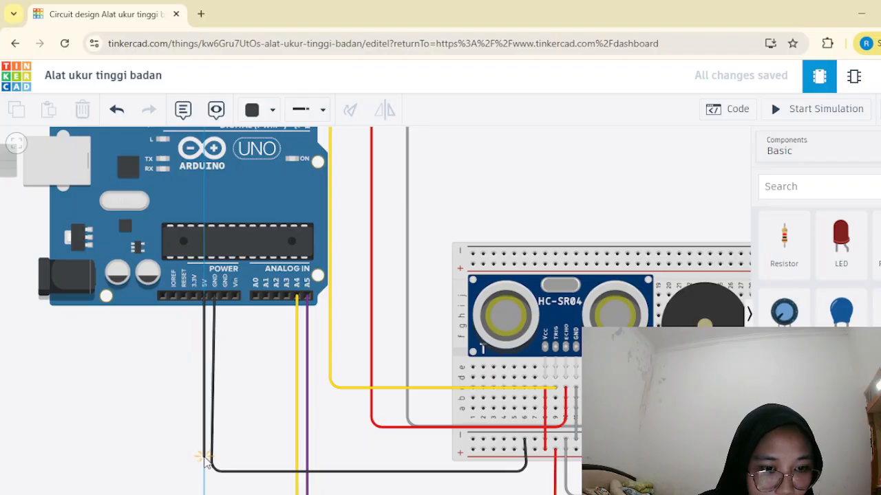
click(203, 456)
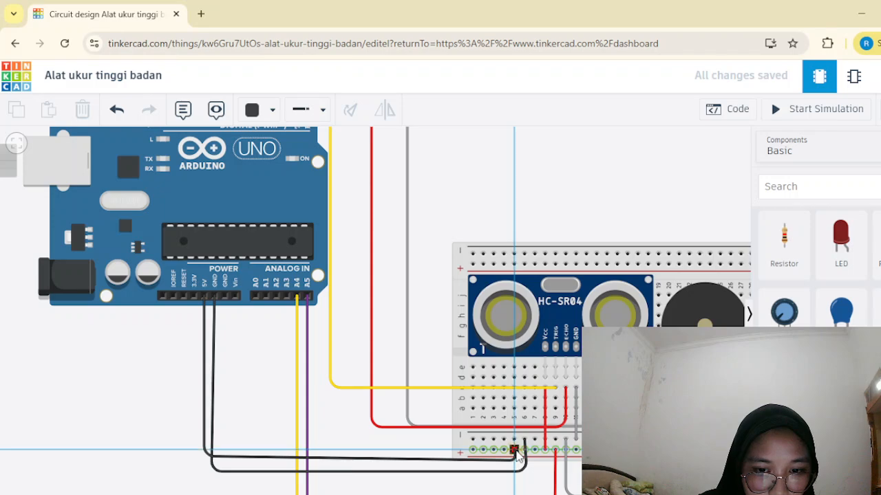
click(514, 451)
drag(202, 461, 207, 458)
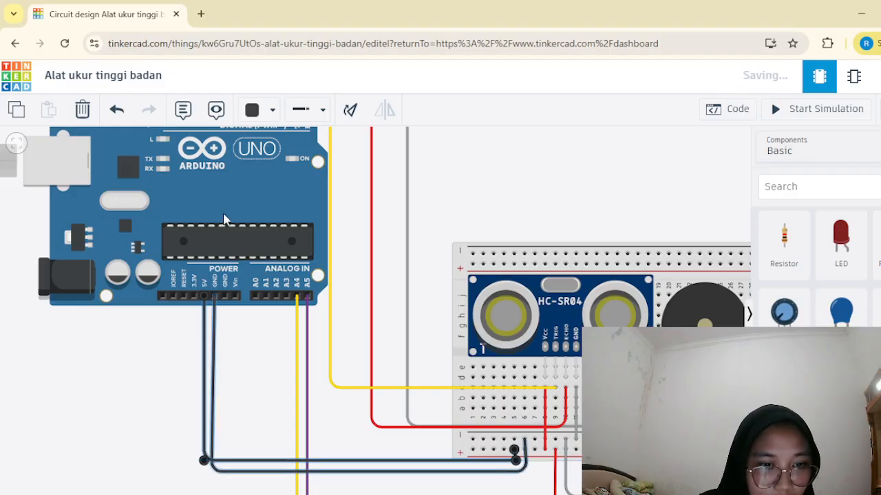
click(252, 111)
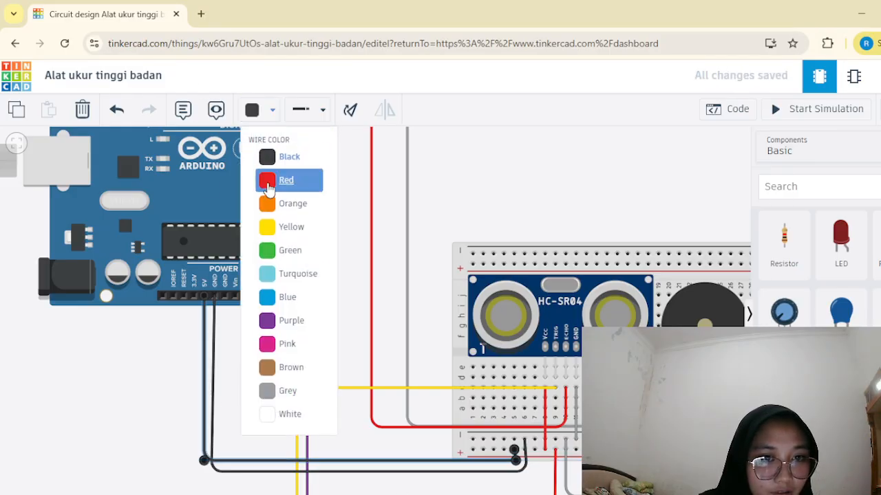
click(269, 185)
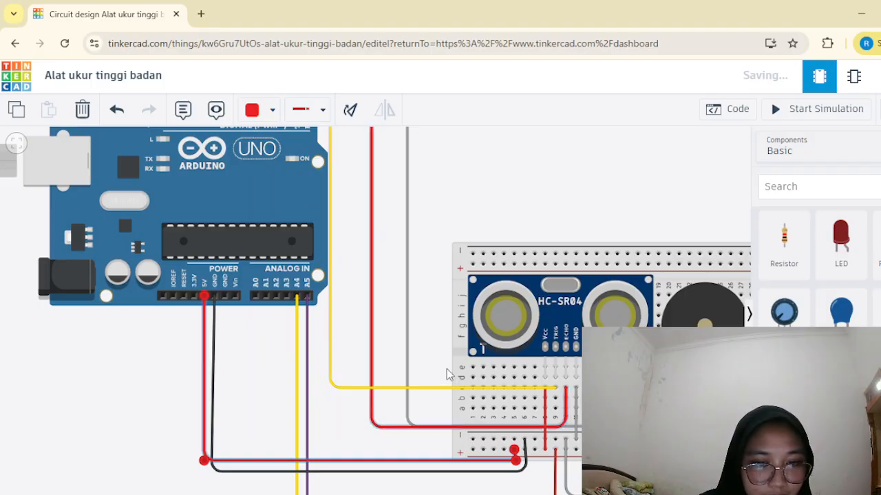
Adjust the bends of the black GND and red 5V wires just below their breadboard rail ends.
click(519, 475)
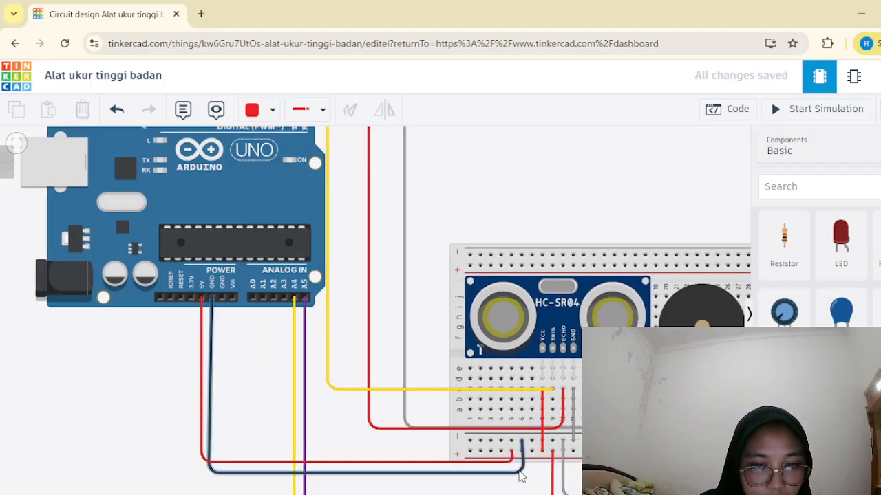
click(521, 475)
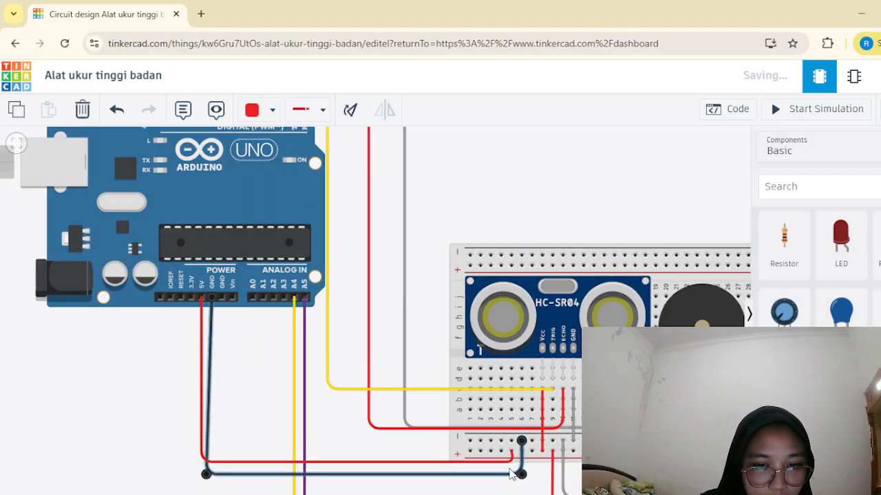
click(512, 462)
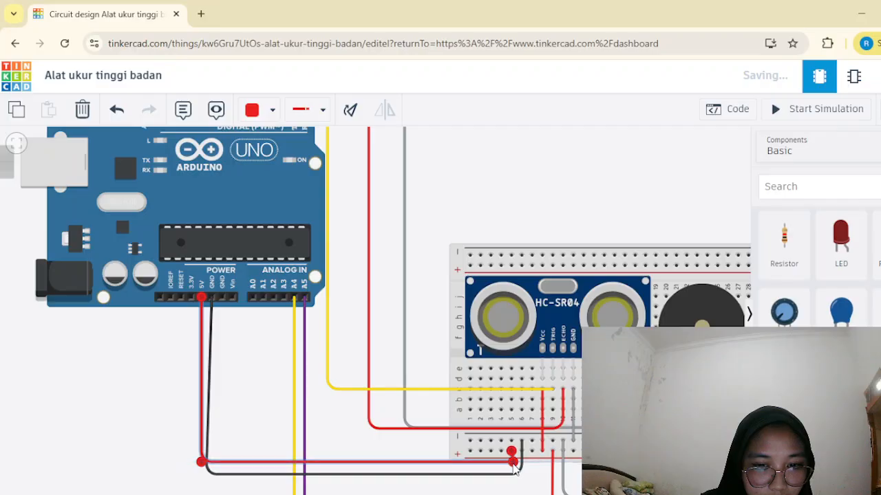
drag(513, 465, 513, 464)
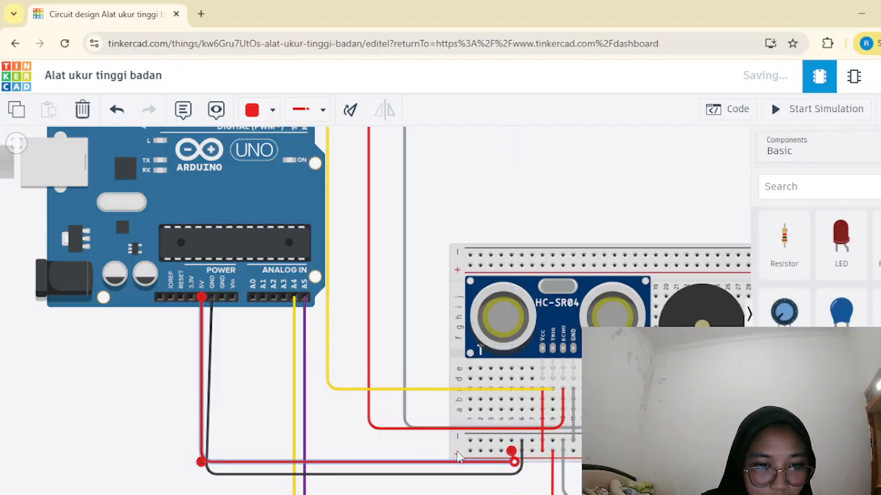
click(363, 449)
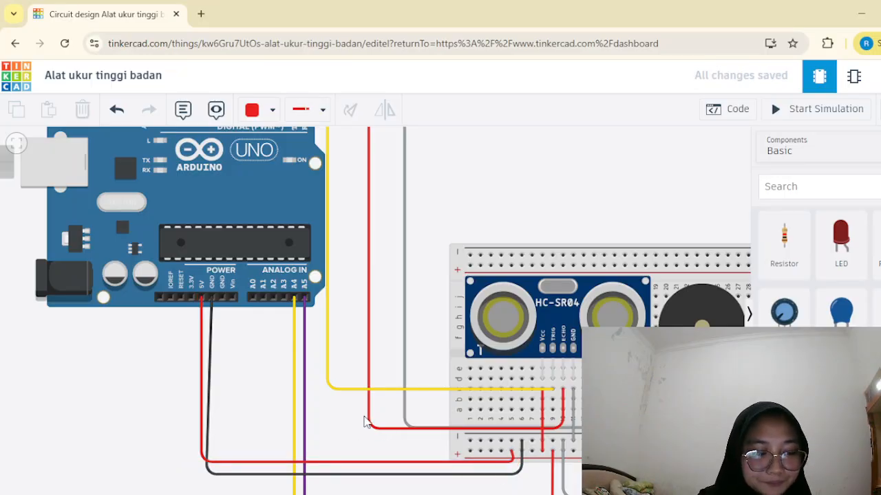
Examine the wiring between the Arduino, breadboard, ultrasonic sensor, piezo and LCD.
scroll(337, 403, down, 2)
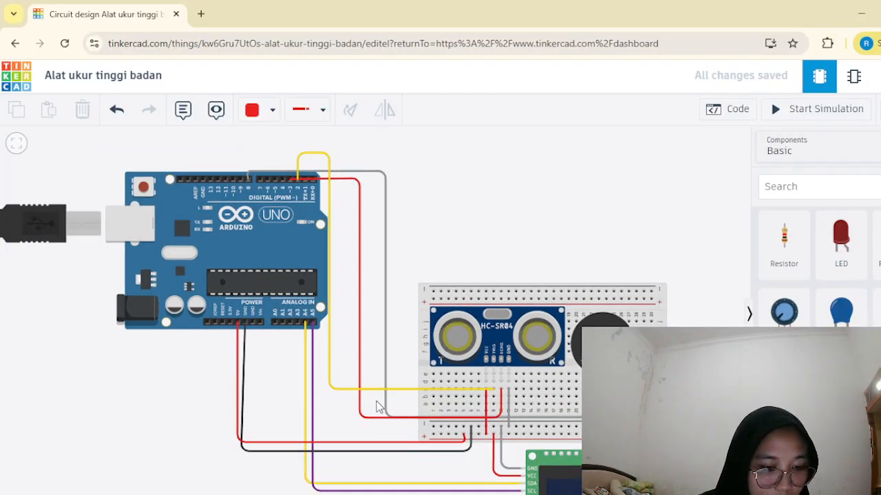
scroll(337, 329, down, 2)
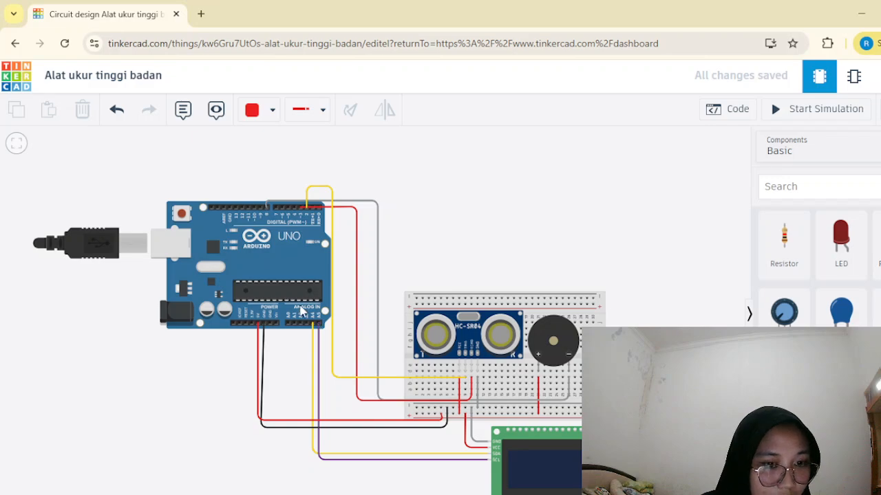
scroll(323, 279, up, 2)
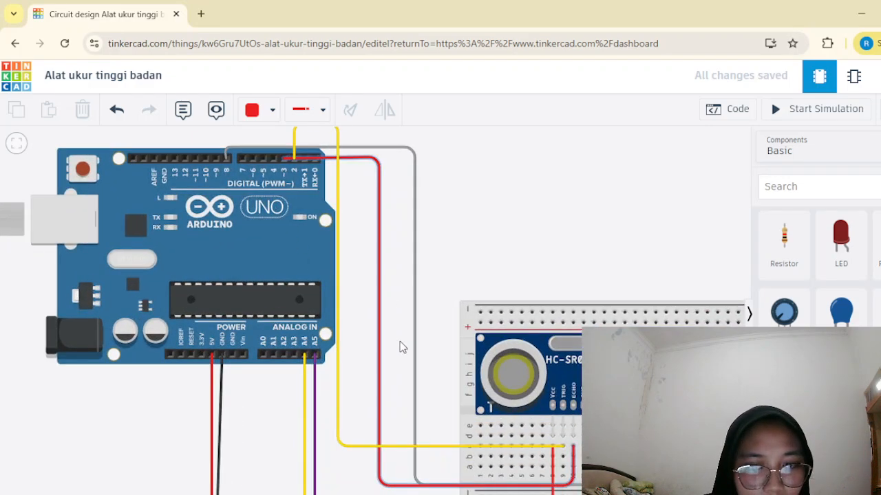
scroll(401, 342, down, 3)
scroll(473, 457, down, 1)
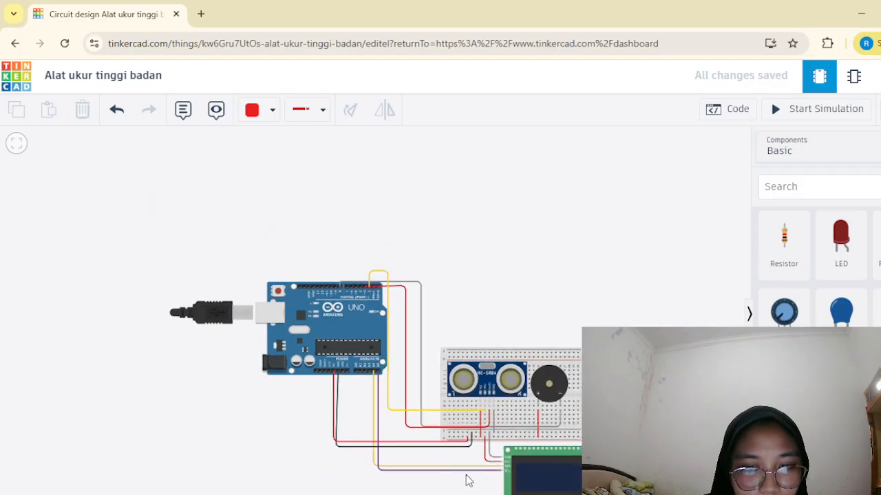
scroll(459, 483, down, 1)
scroll(460, 485, up, 4)
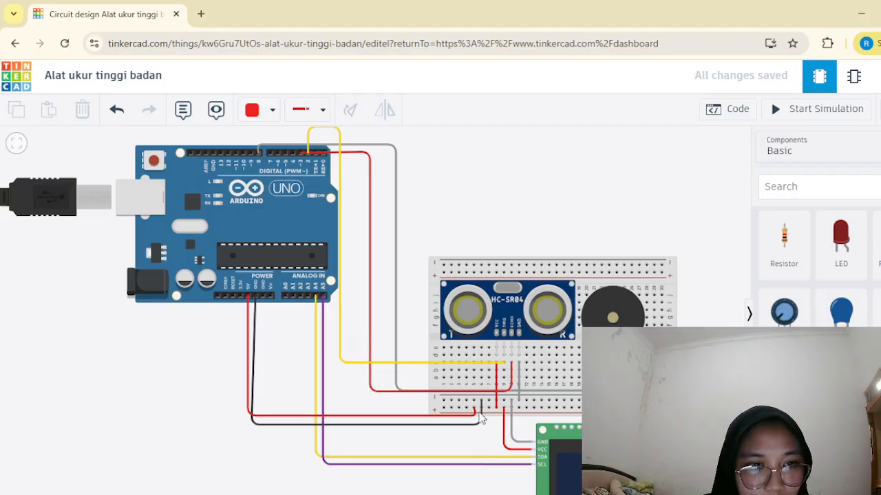
Check the Arduino sketch's pin definitions and setup section, and return to the full circuit view.
click(728, 112)
scroll(724, 250, down, 20)
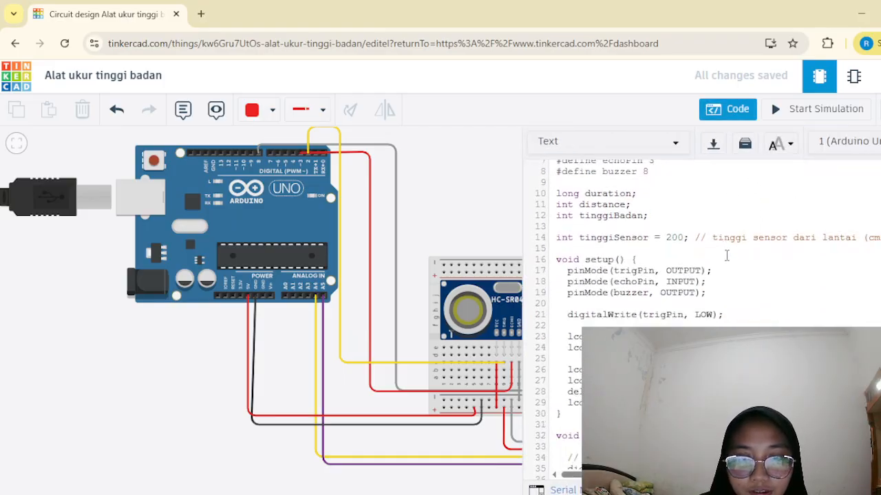
scroll(722, 303, up, 20)
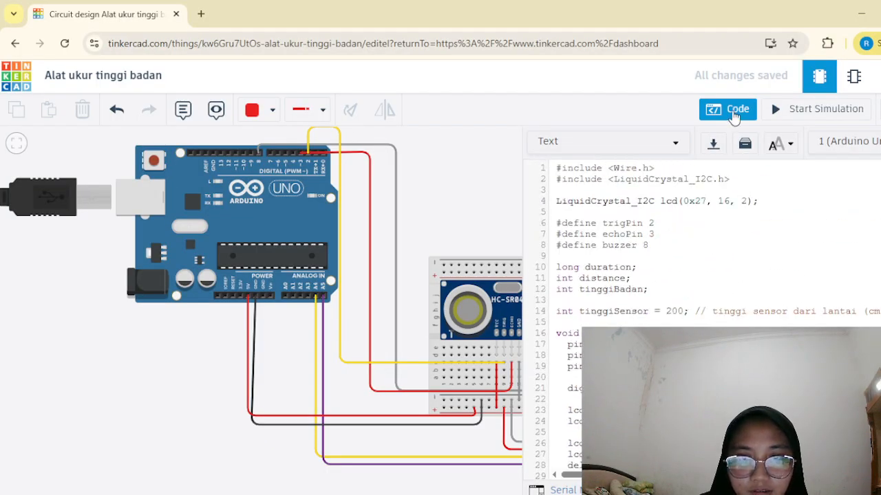
click(734, 112)
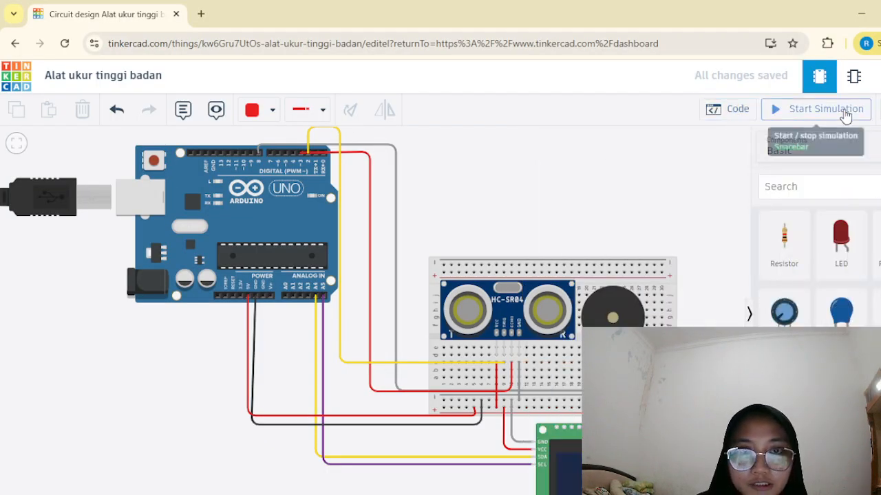
Start the circuit simulation and select the ultrasonic sensor to show its detection area and target.
click(822, 110)
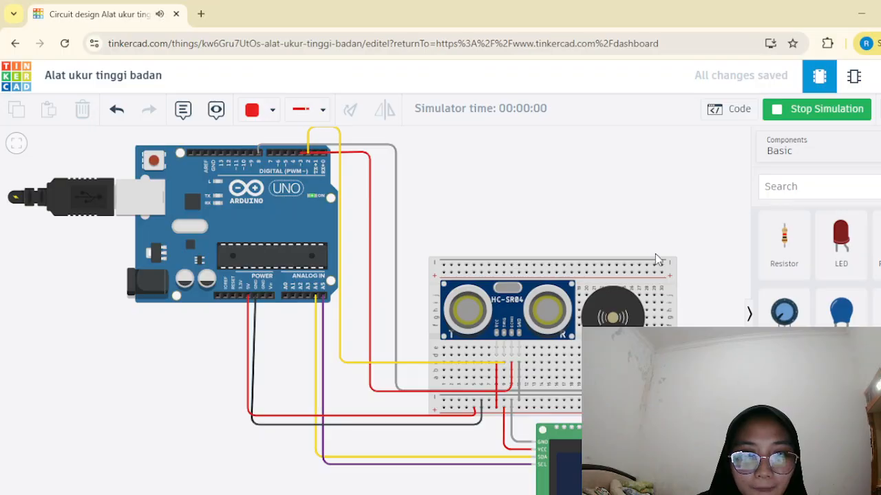
scroll(666, 282, down, 1)
scroll(666, 281, down, 2)
scroll(695, 334, up, 2)
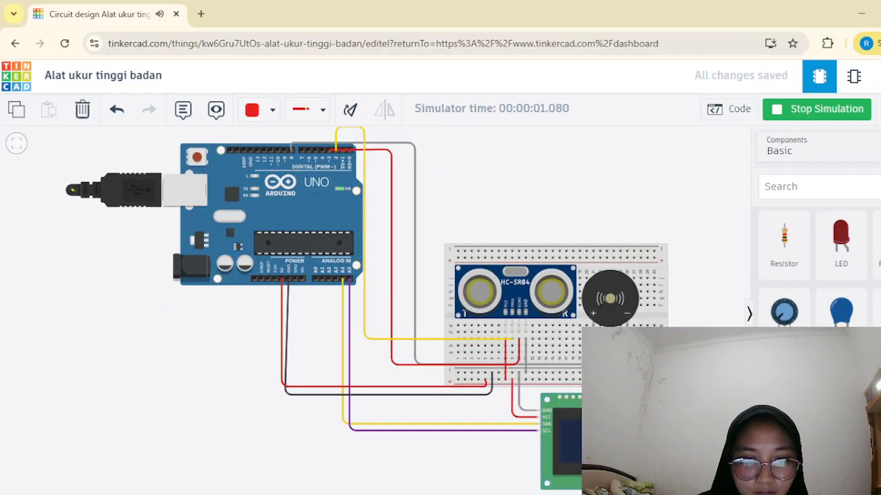
click(633, 427)
click(719, 291)
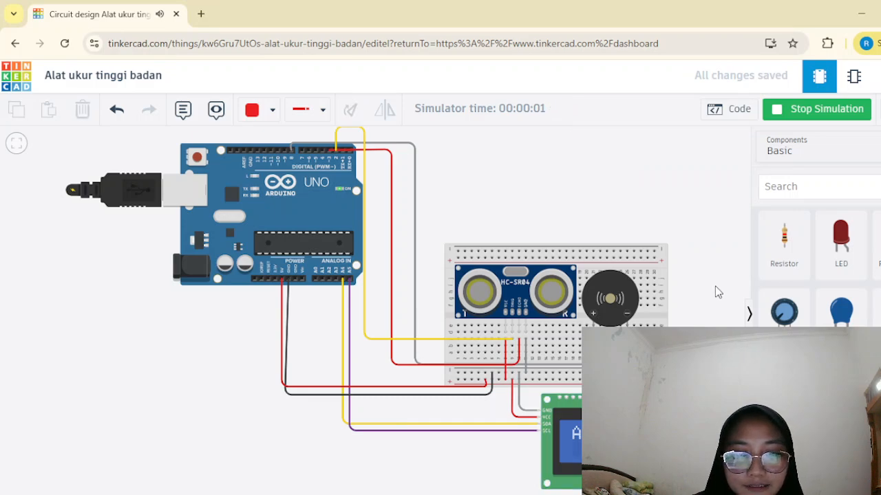
click(523, 275)
Test the ultrasonic sensor with its target at about 80, 108, 4, 36 and 20 cm, and stop the simulation.
drag(510, 211, 515, 183)
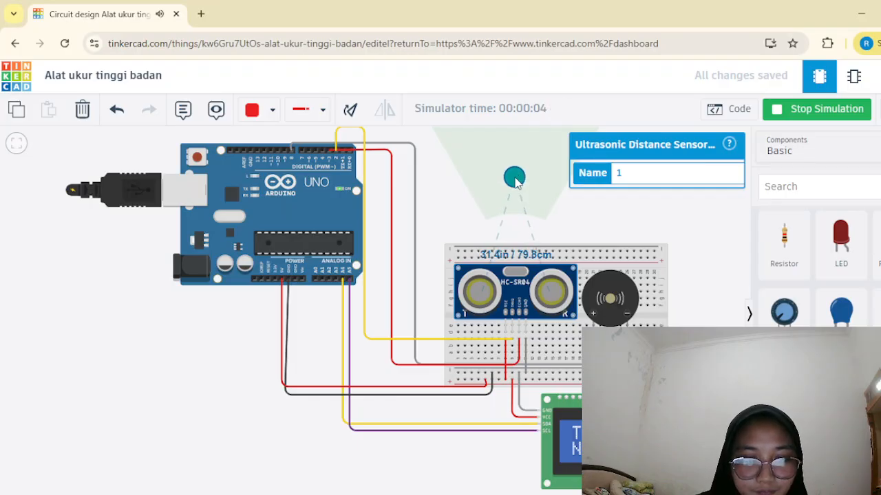
drag(516, 181, 518, 164)
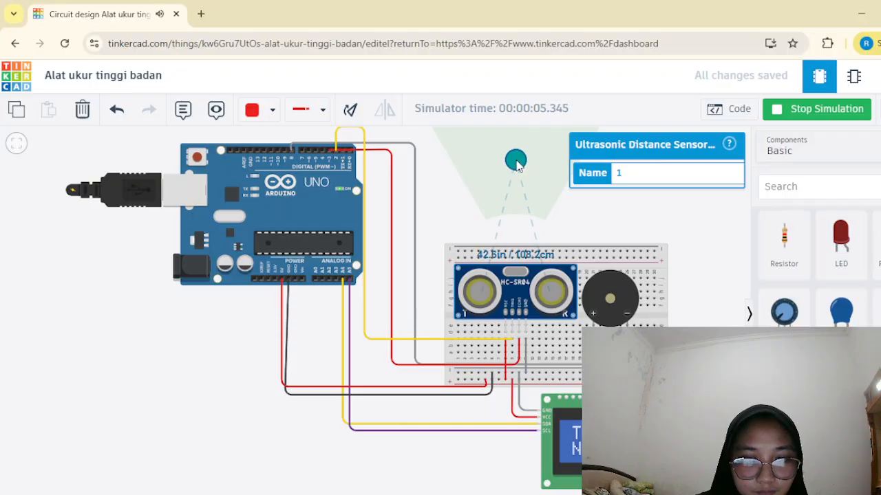
drag(517, 166, 515, 228)
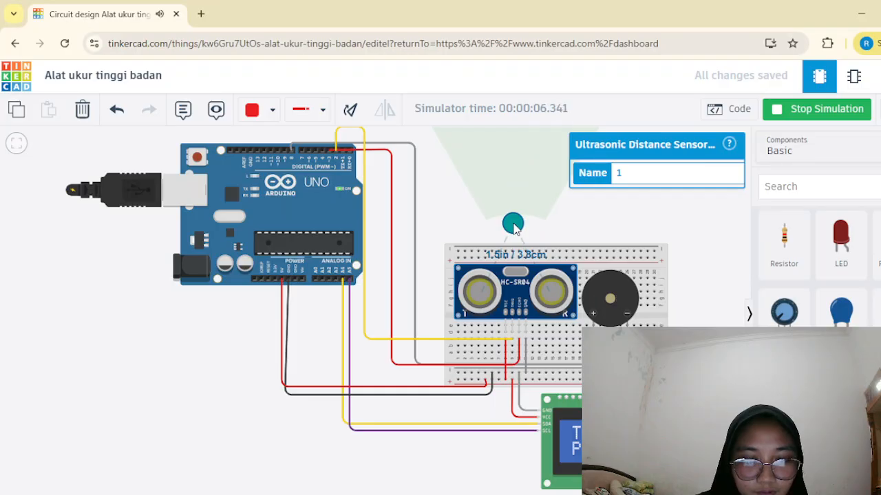
drag(515, 230, 517, 210)
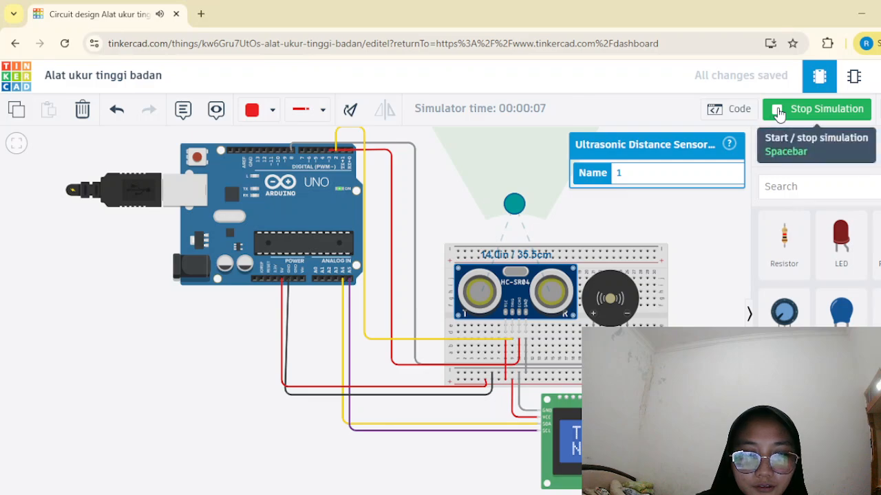
mouse_move(513, 203)
mouse_down()
mouse_move(509, 192)
mouse_move(515, 214)
mouse_up()
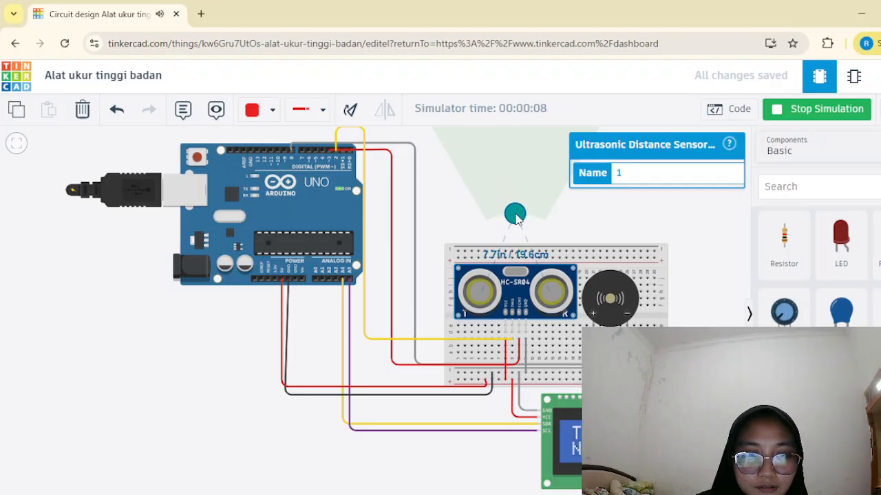
click(784, 112)
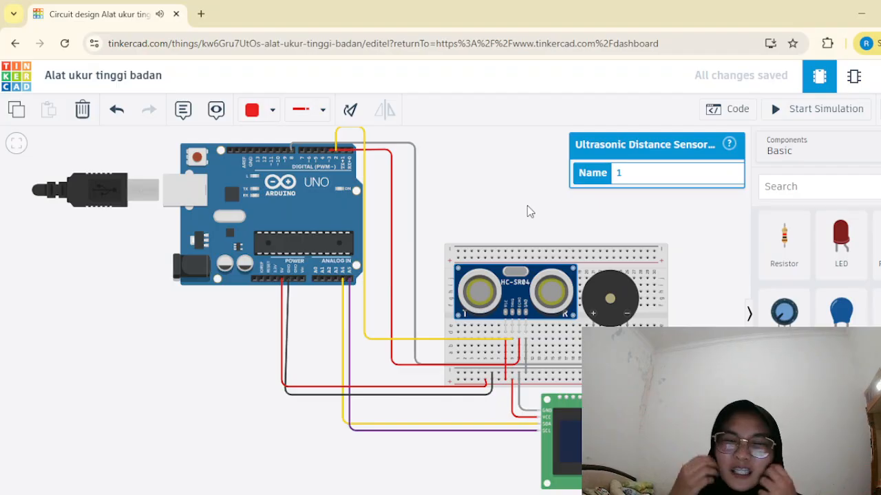
Examine the sketch's pin definitions, LCD setup, height calculation and height categories with their buzzer tones, and close the code.
click(730, 109)
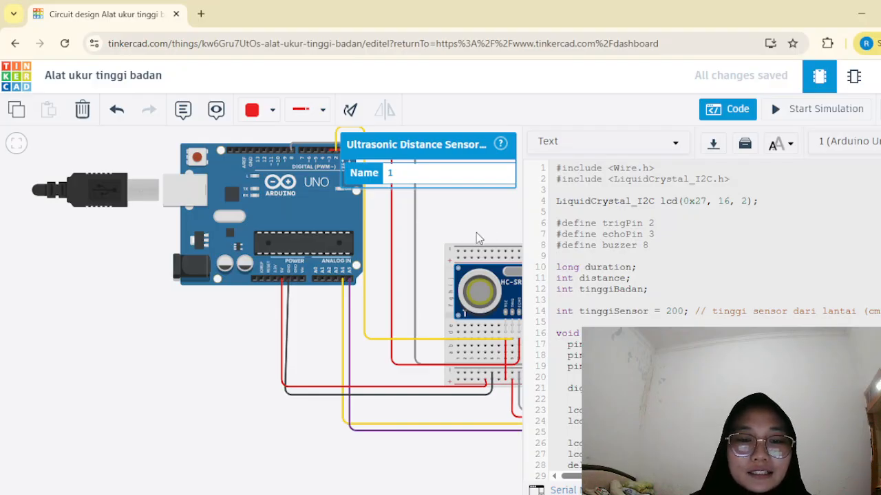
click(732, 113)
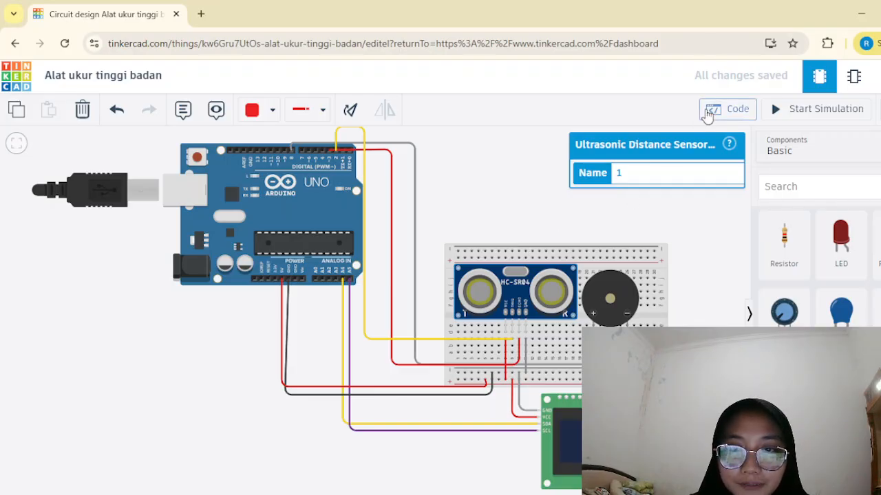
click(729, 112)
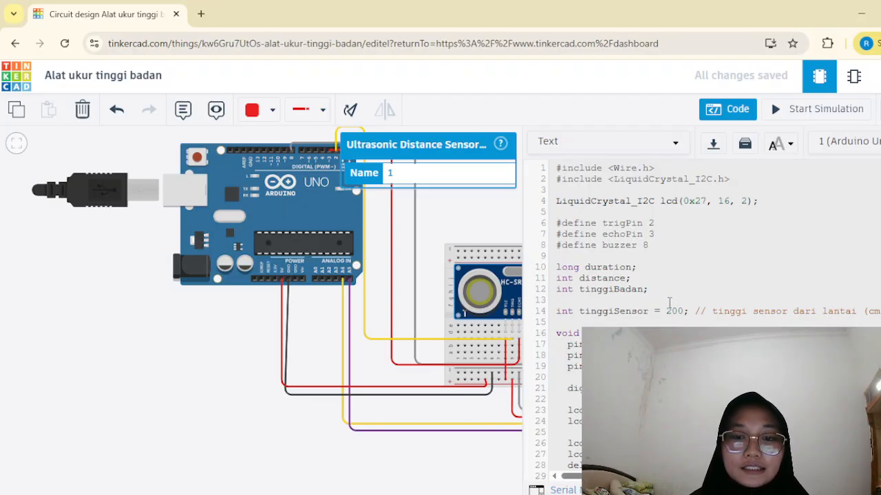
scroll(696, 279, down, 12)
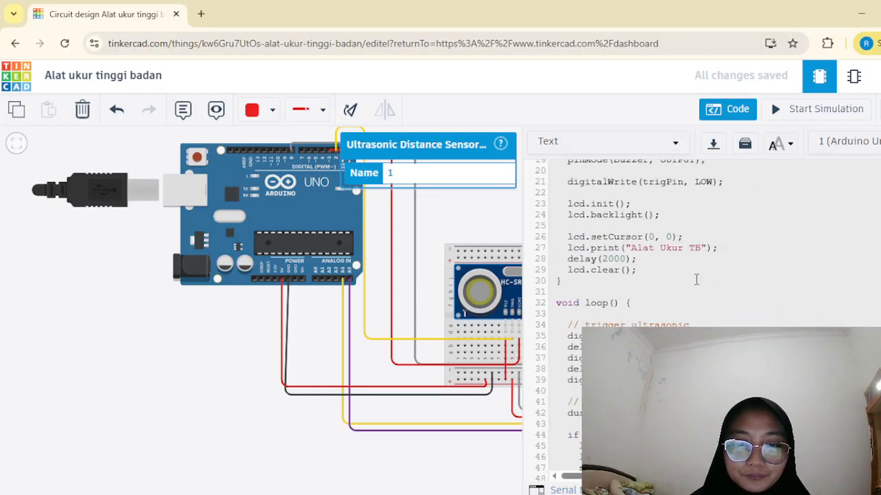
scroll(696, 279, down, 4)
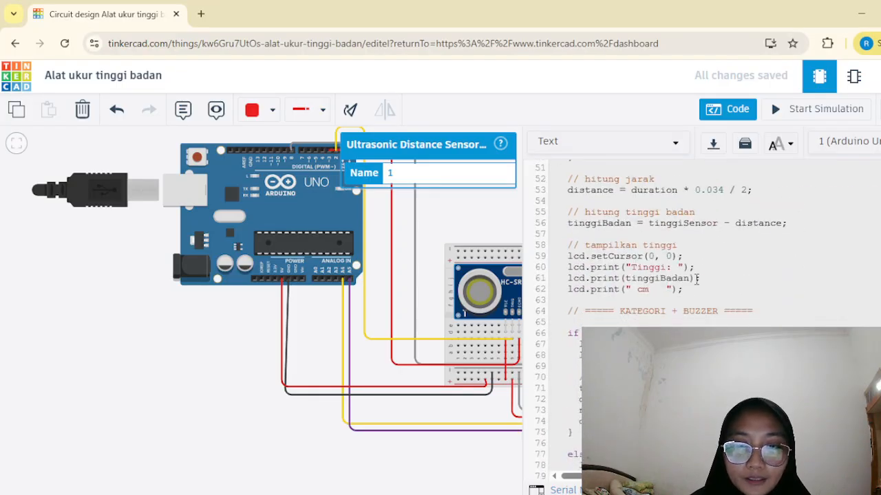
scroll(696, 279, down, 10)
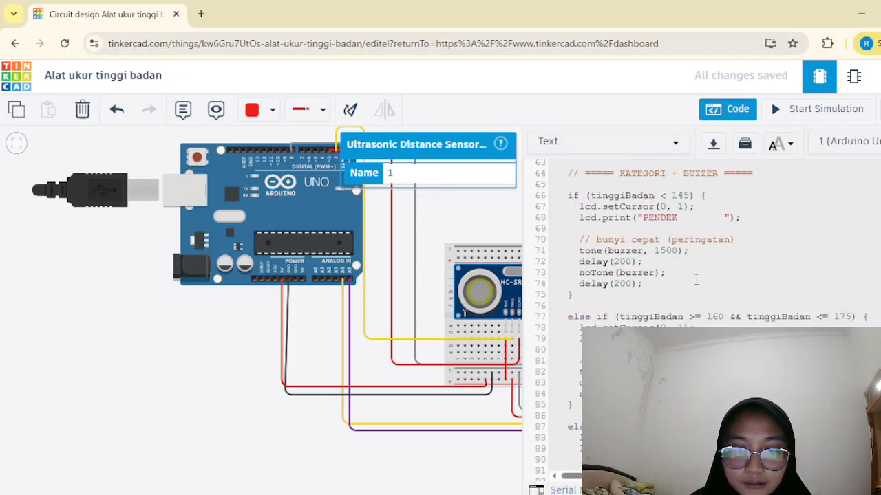
scroll(696, 279, up, 4)
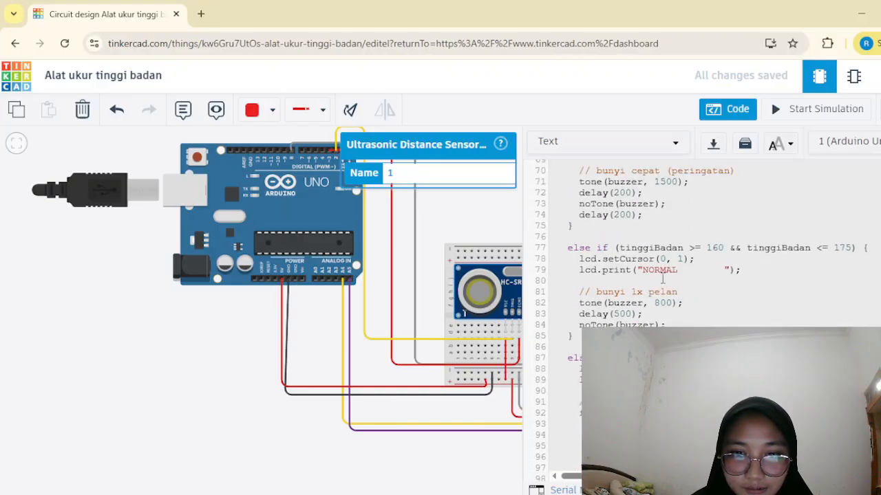
scroll(640, 282, up, 4)
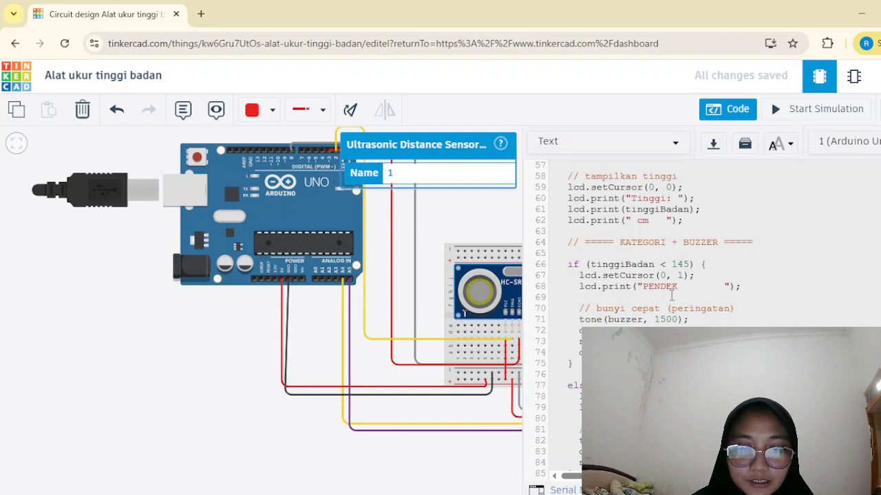
scroll(686, 314, down, 4)
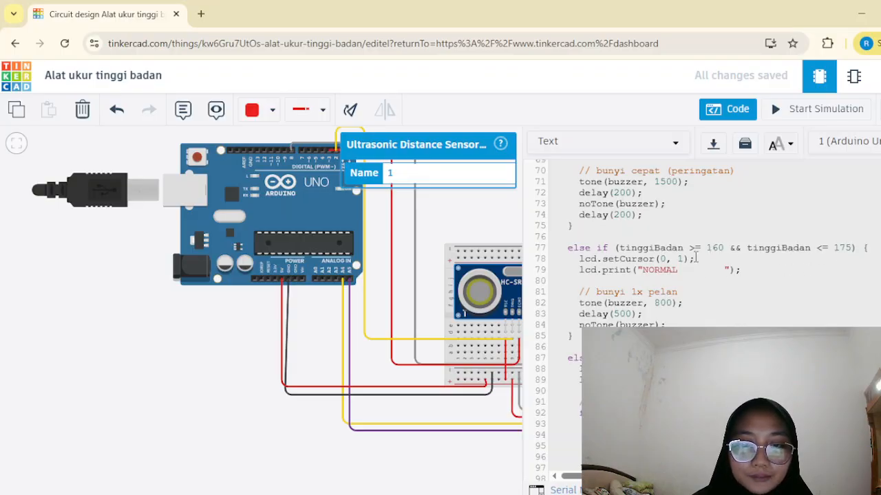
scroll(700, 310, down, 4)
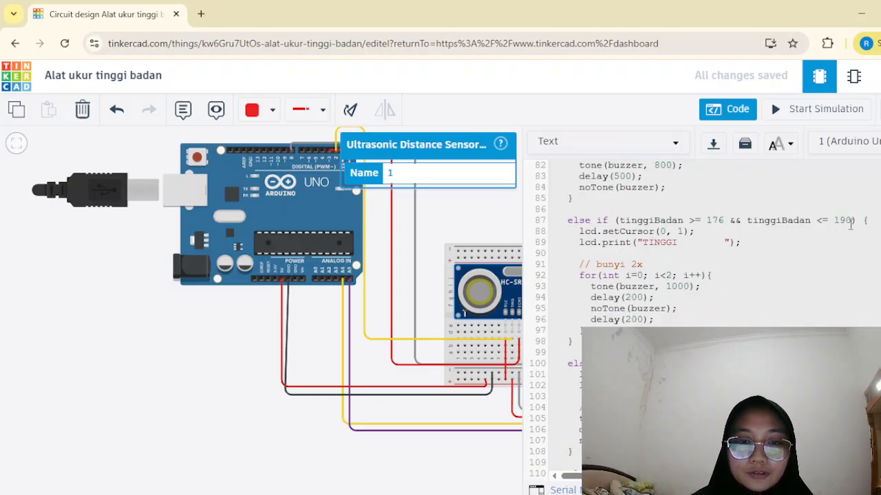
scroll(718, 267, down, 3)
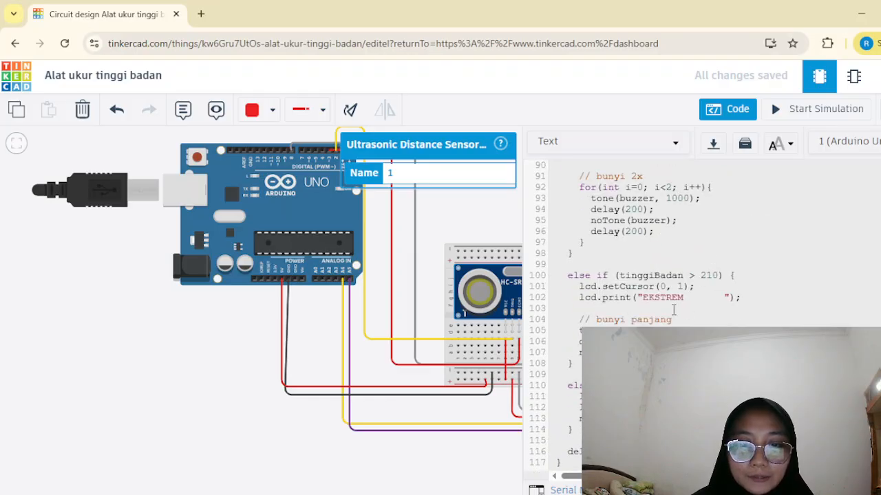
scroll(669, 306, up, 5)
scroll(669, 307, down, 5)
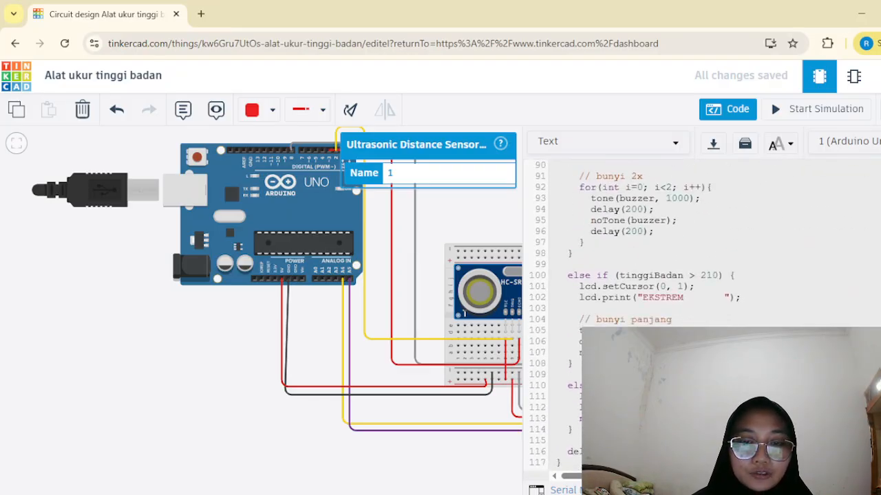
scroll(670, 321, up, 15)
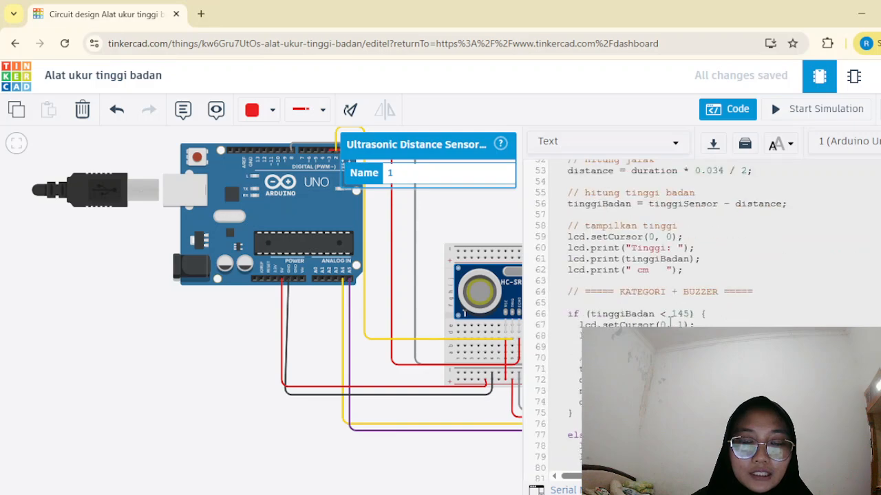
scroll(671, 321, down, 15)
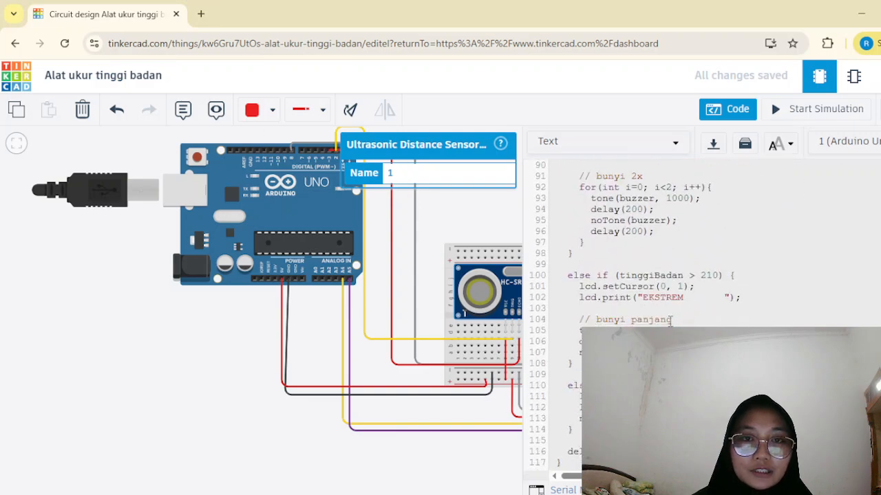
scroll(671, 321, up, 5)
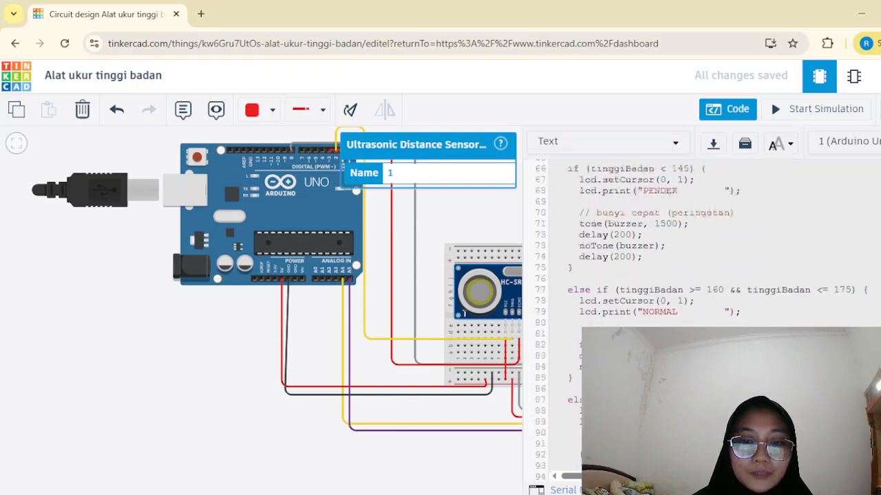
scroll(671, 321, down, 5)
scroll(671, 321, up, 20)
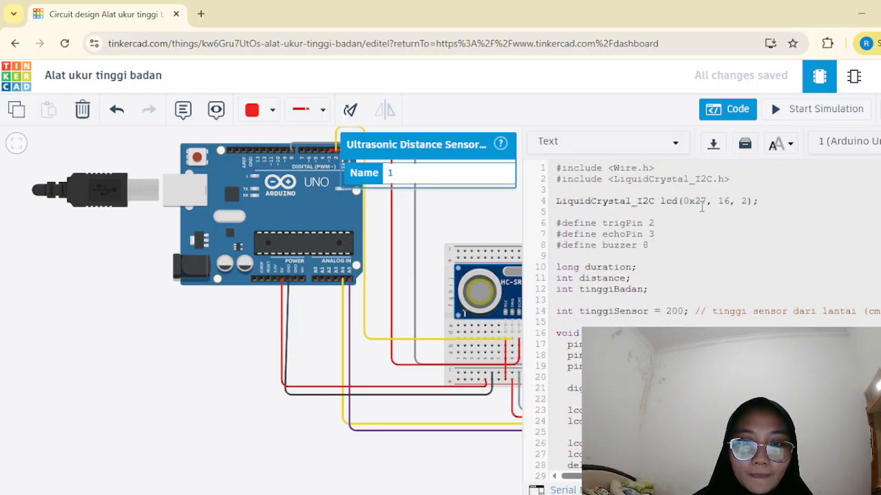
click(727, 110)
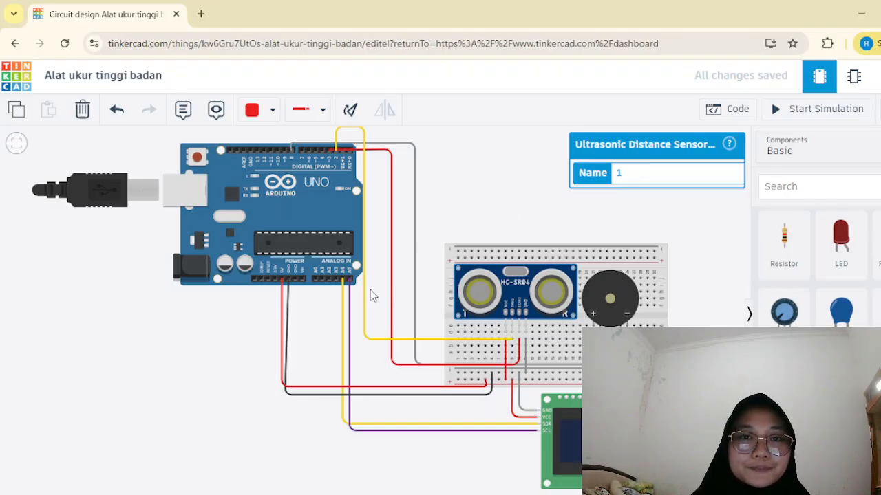
key(alt+Tab)
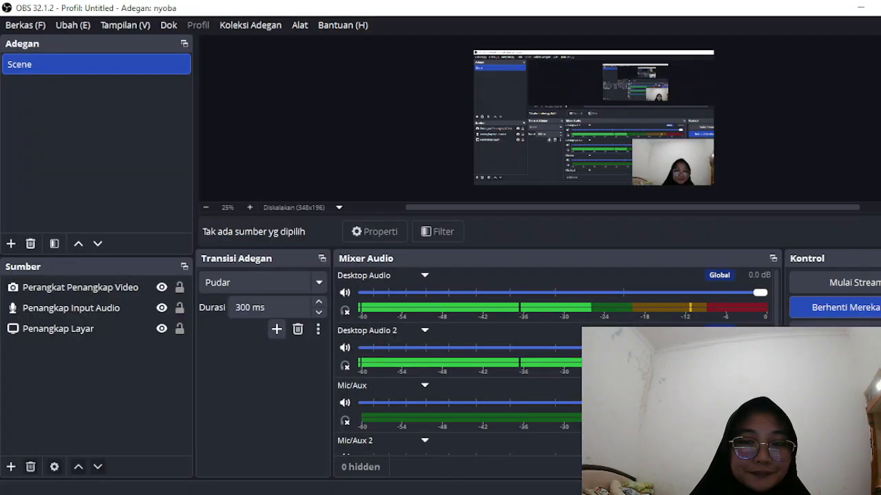